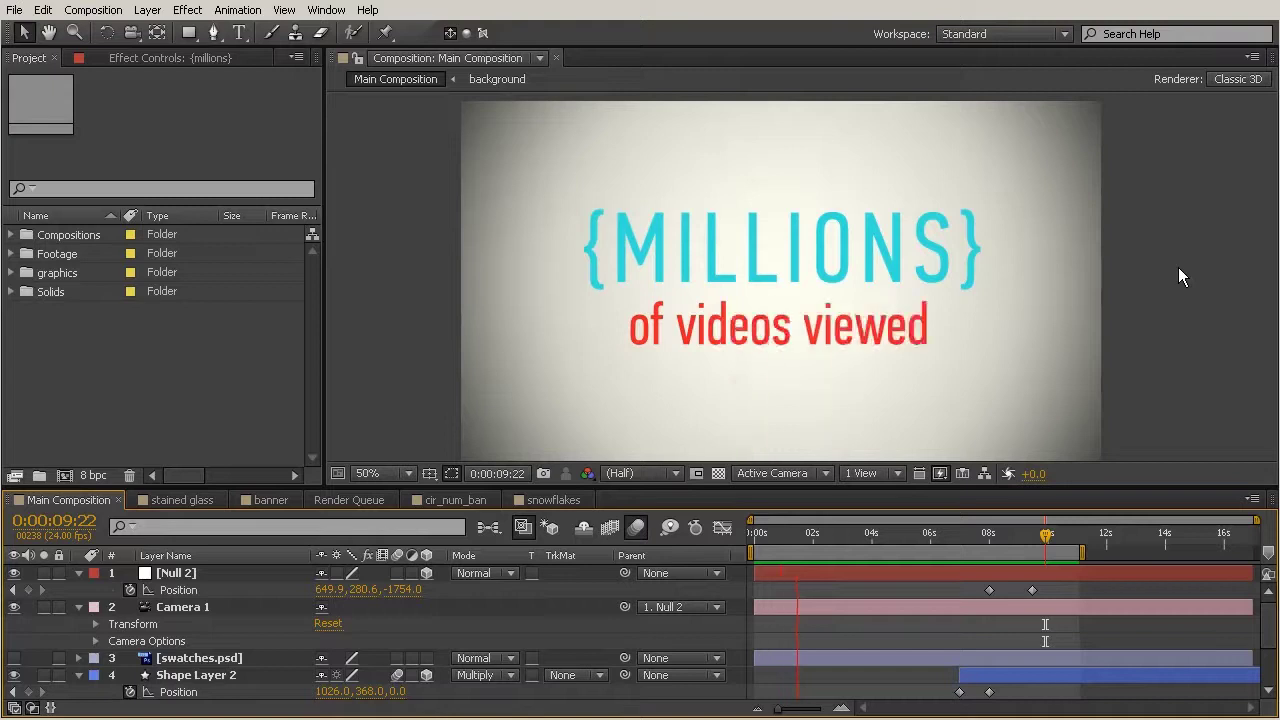
Stop the preview, enlarge the timeline area and return the current time to 0:00:00:00
{"action": "key", "text": "space"}
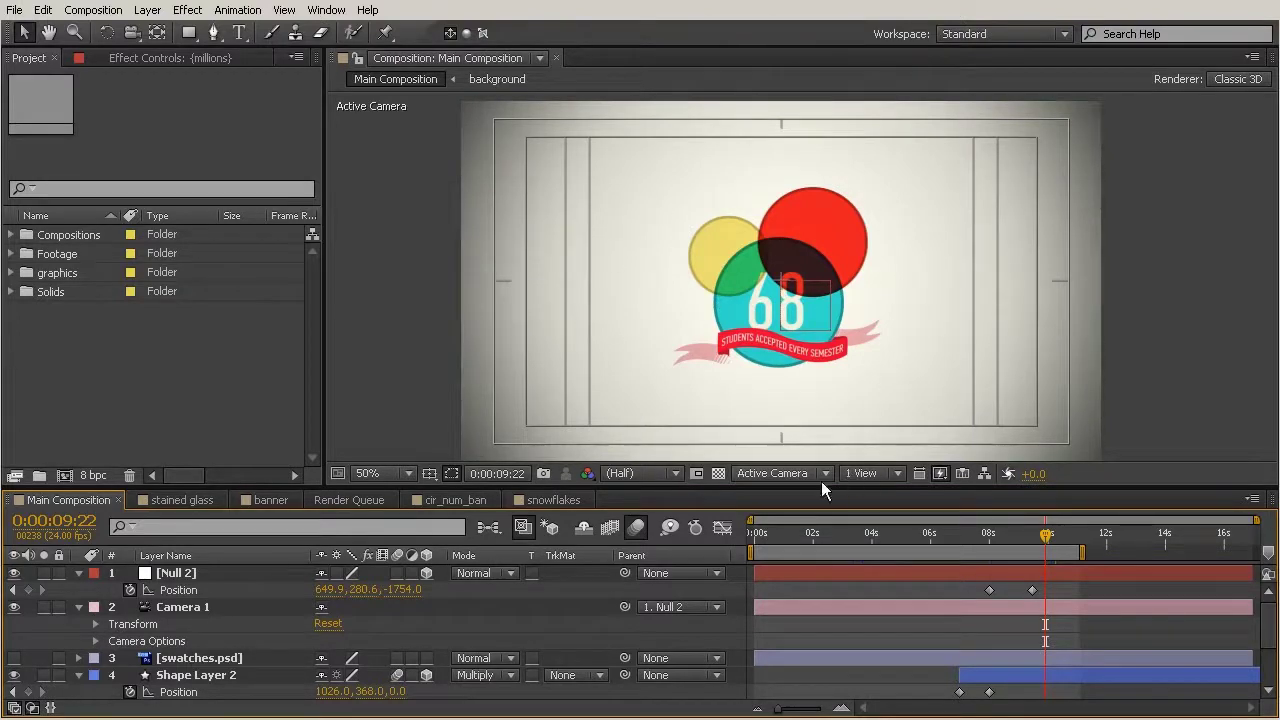
{"action": "left_click_drag", "start_coordinate": [827, 488], "coordinate": [828, 461]}
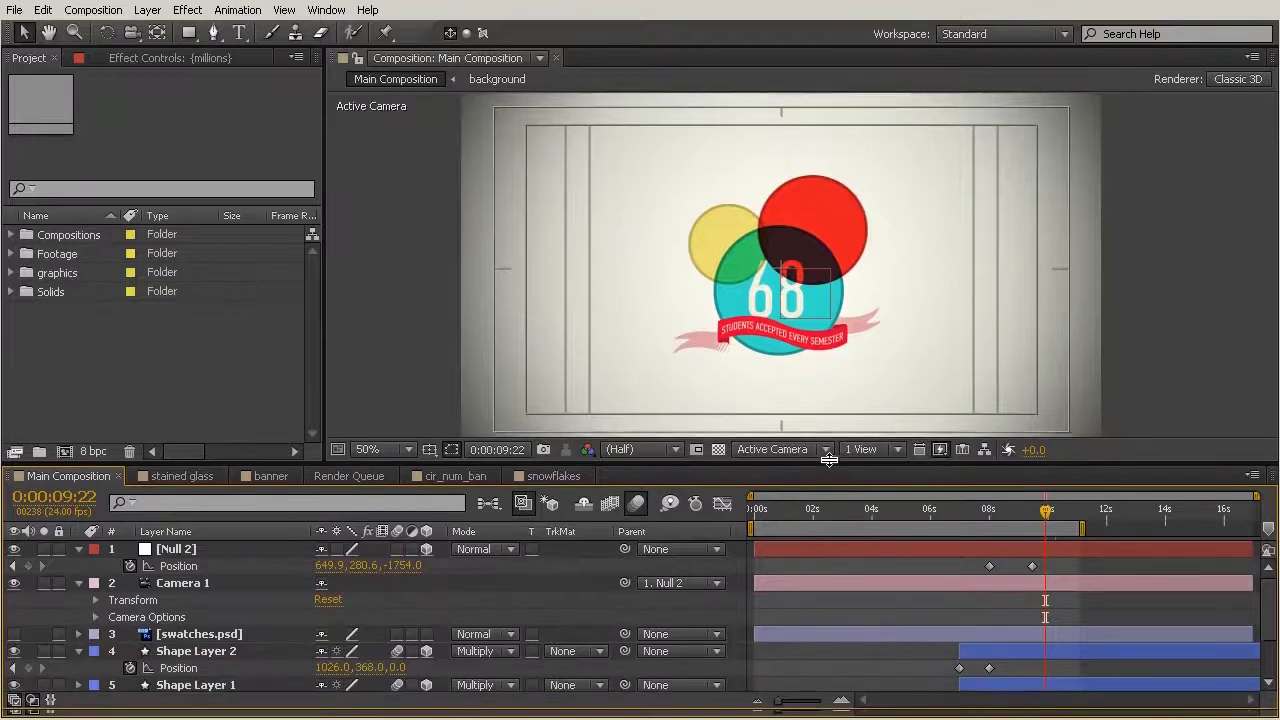
{"action": "left_click_drag", "start_coordinate": [831, 506], "coordinate": [753, 510]}
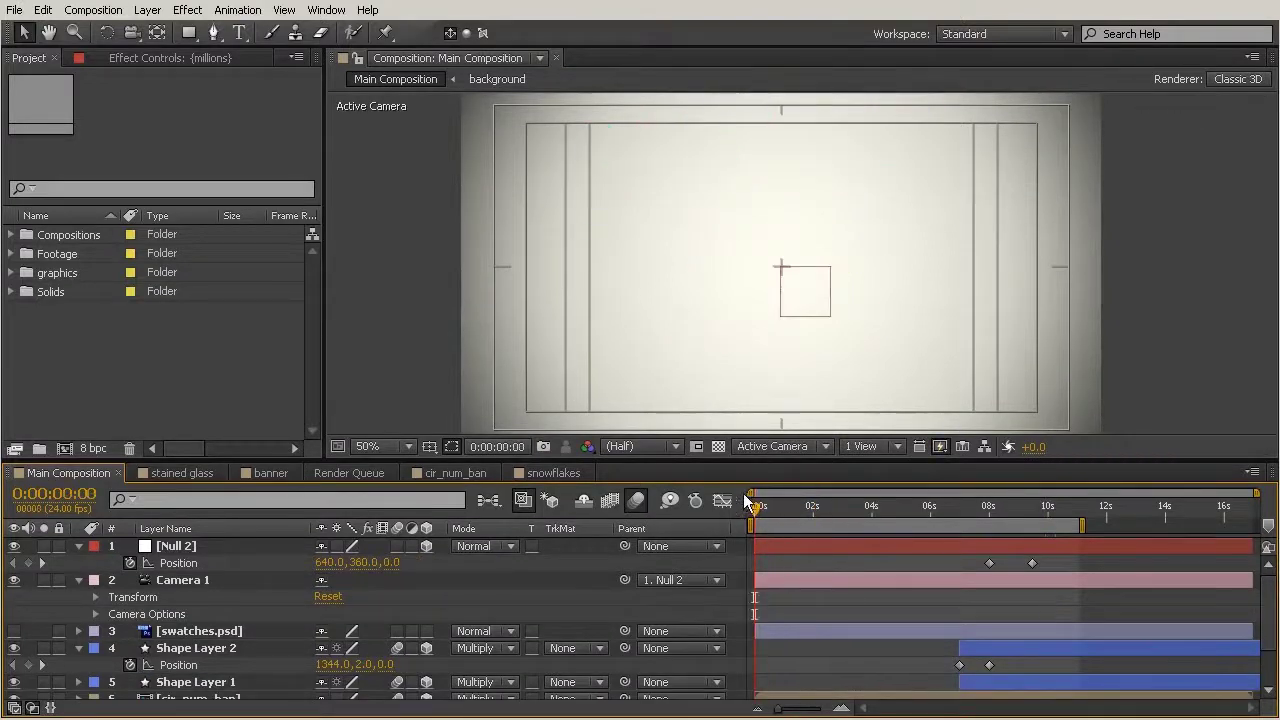
Go to 0:00:01:00 and reveal the keyframed properties of the {millions} text layer
{"action": "left_click_drag", "start_coordinate": [755, 507], "coordinate": [783, 508]}
{"action": "scroll", "coordinate": [273, 636], "scroll_direction": "down", "scroll_amount": 3}
{"action": "left_click", "coordinate": [198, 655]}
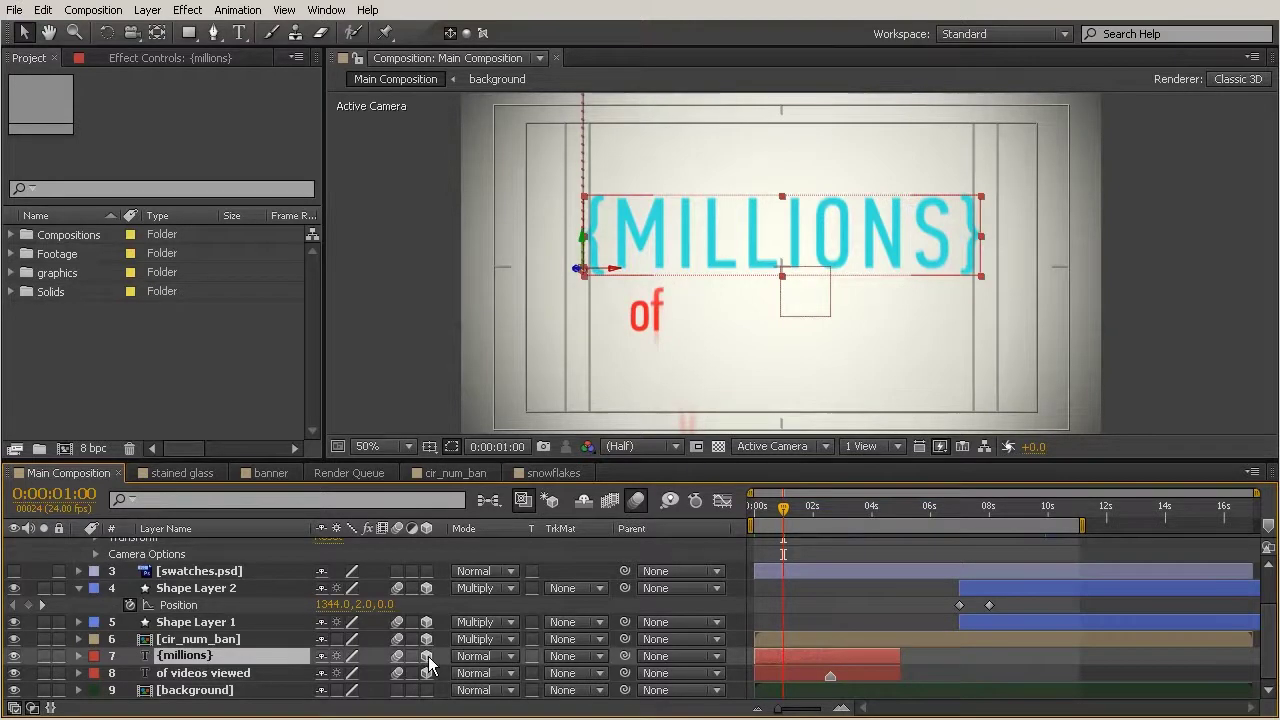
{"action": "key", "text": "u"}
{"action": "scroll", "coordinate": [815, 615], "scroll_direction": "down", "scroll_amount": 4}
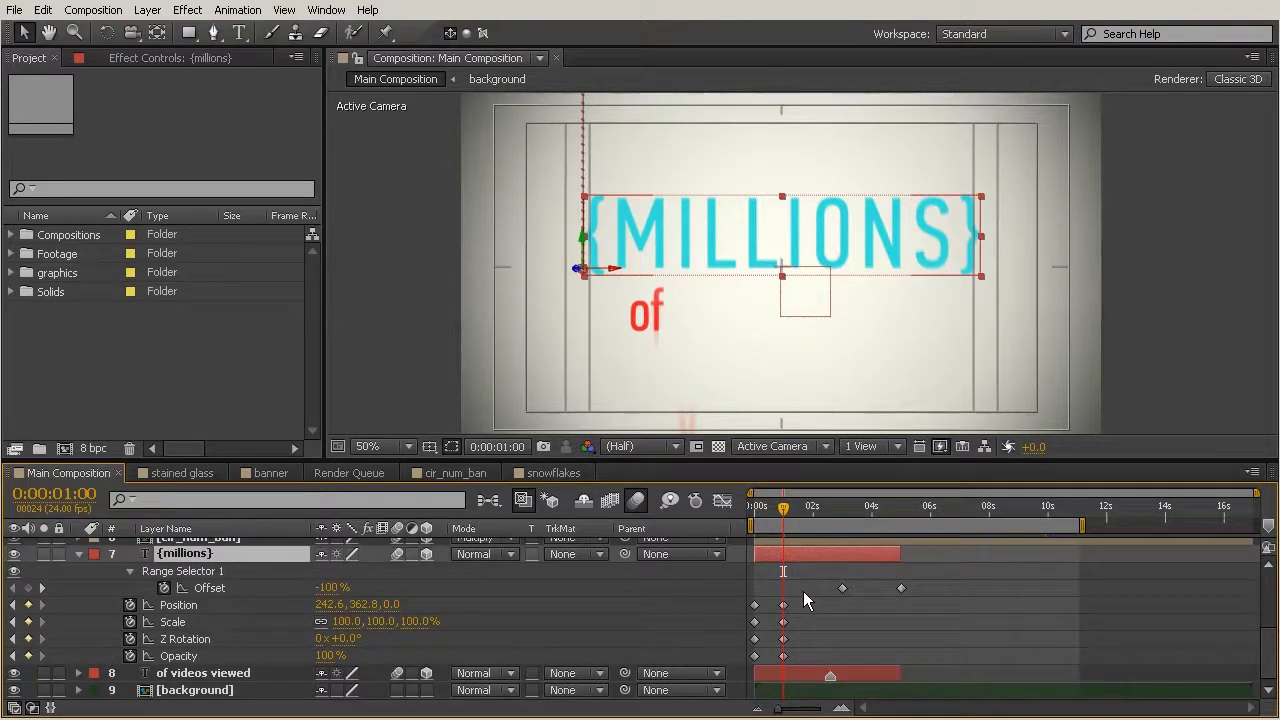
Apply Easy Ease Out to the starting Position, Scale, Z Rotation and Opacity keyframes of the {millions} layer
{"action": "left_click_drag", "start_coordinate": [768, 590], "coordinate": [760, 668]}
{"action": "left_click", "coordinate": [816, 676]}
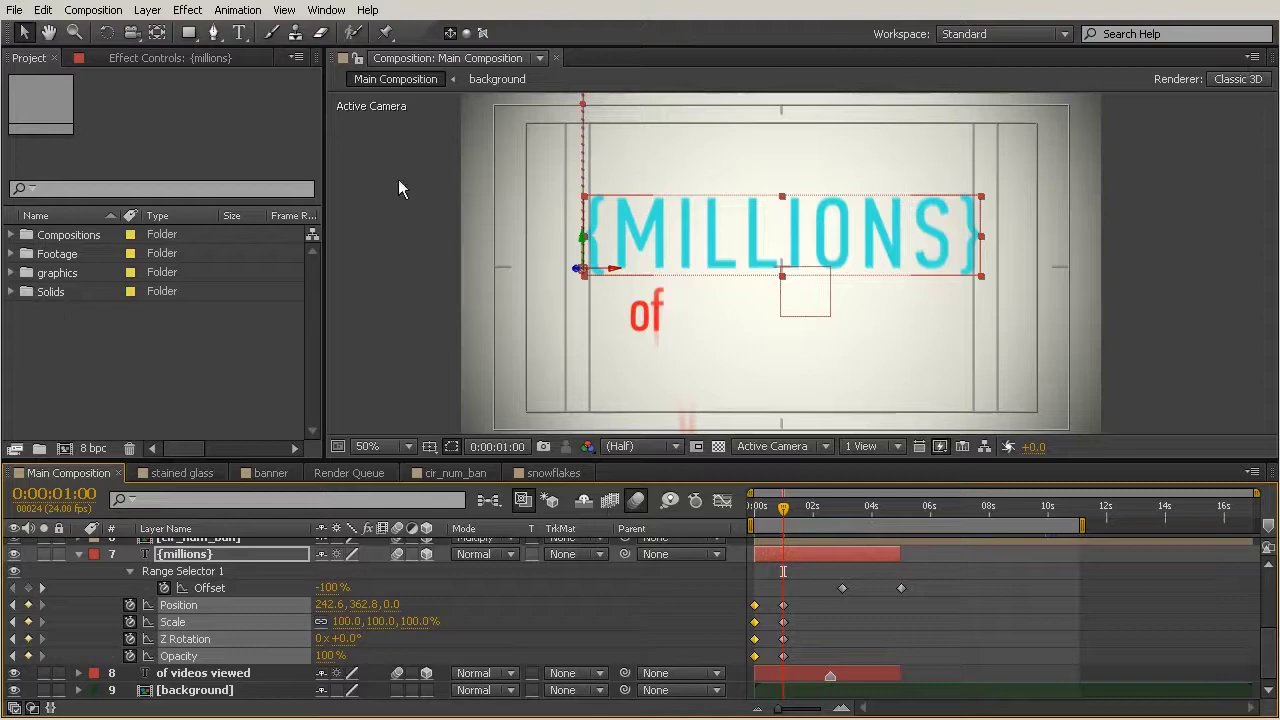
{"action": "left_click", "coordinate": [243, 12]}
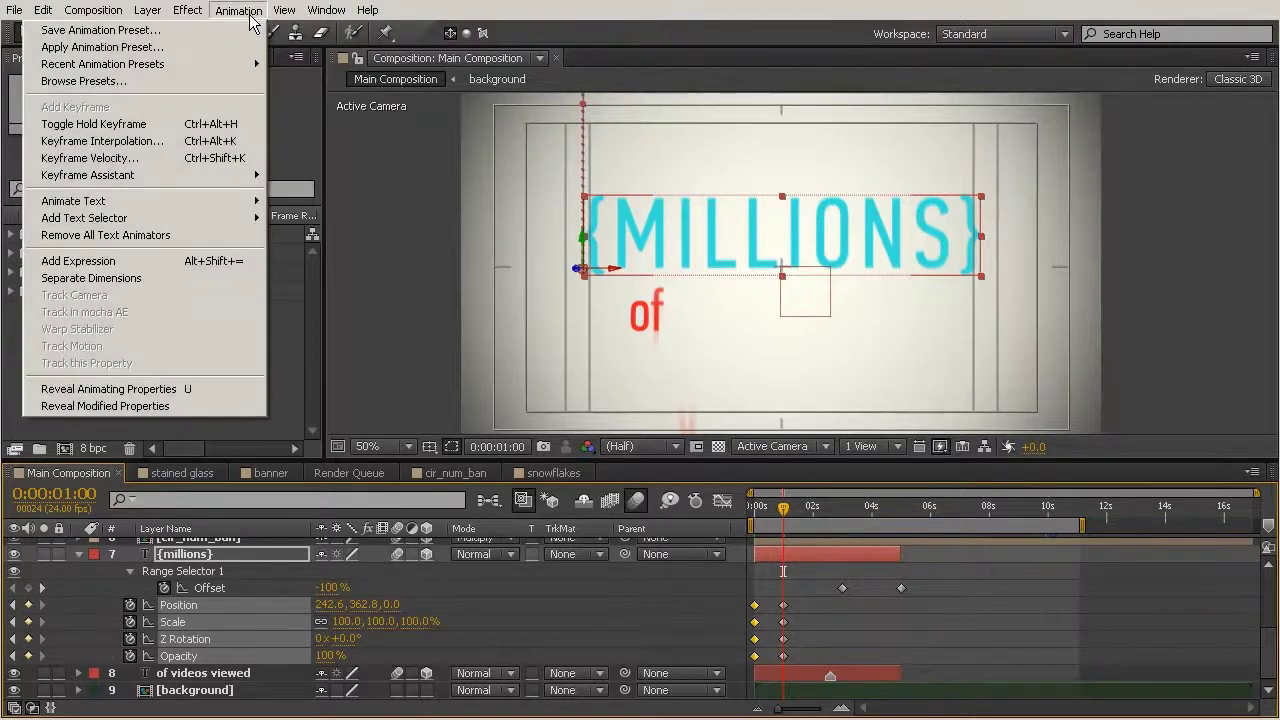
{"action": "mouse_move", "coordinate": [159, 173]}
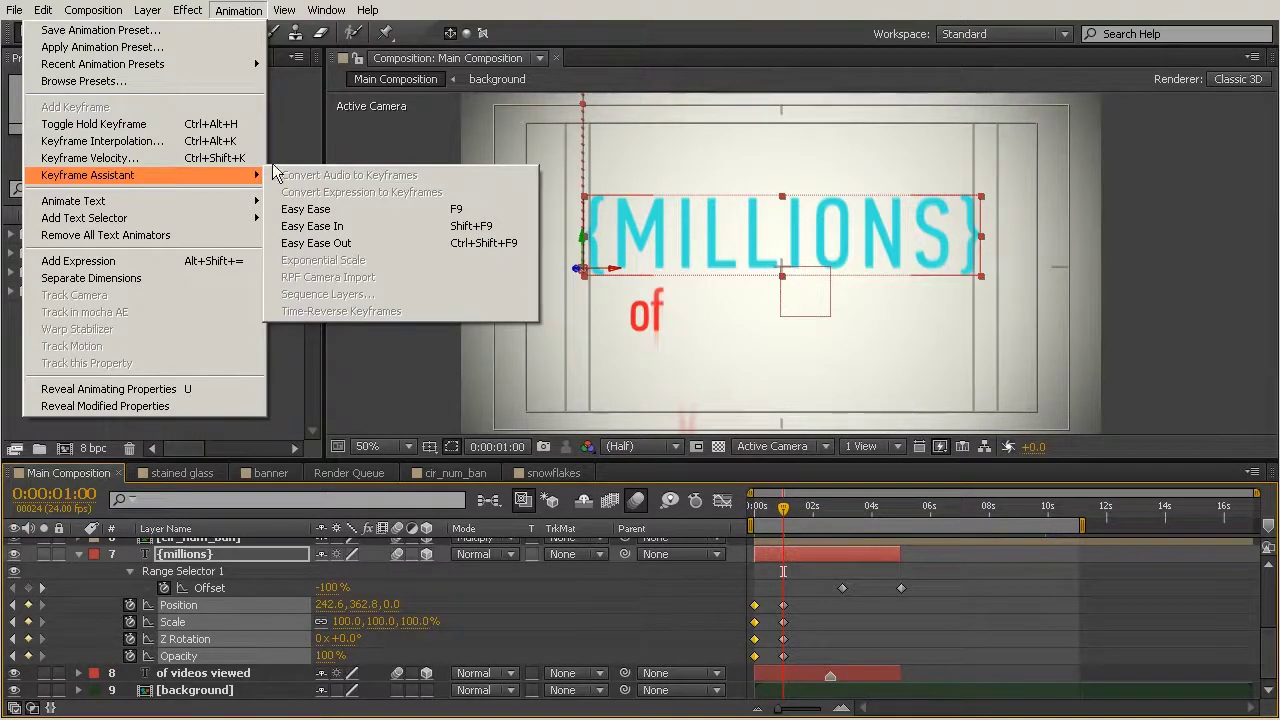
{"action": "left_click", "coordinate": [327, 243]}
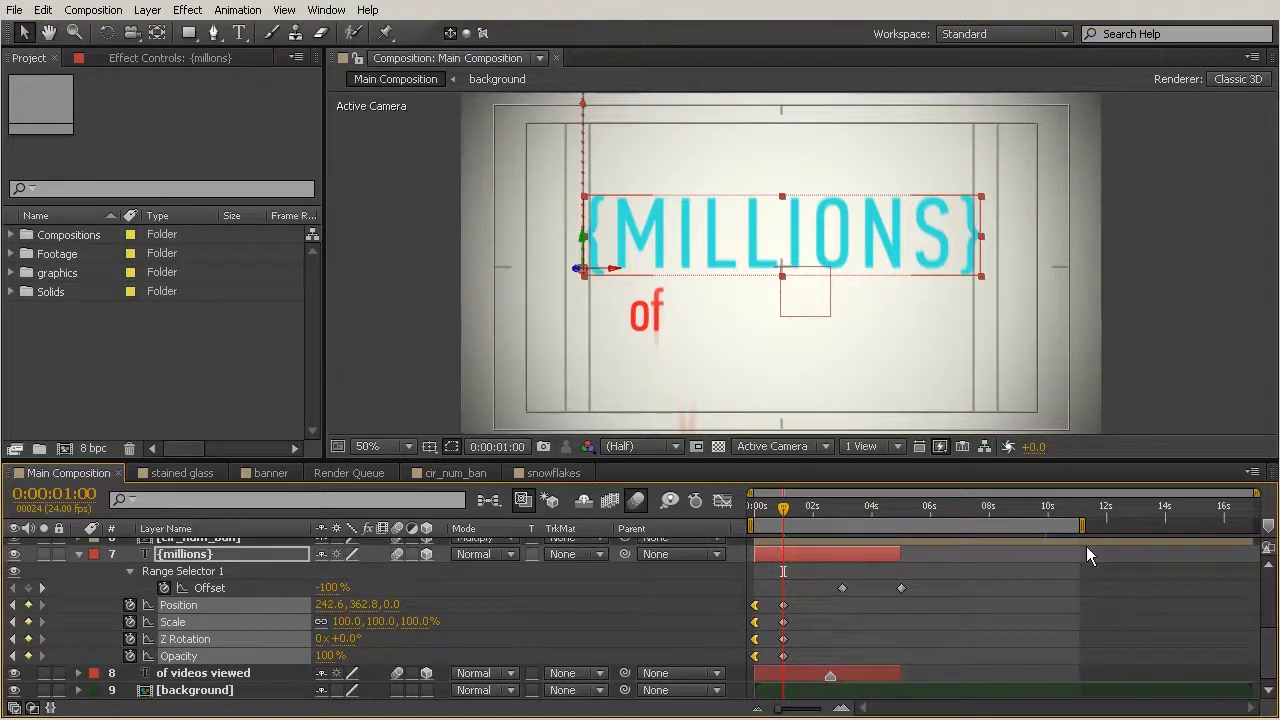
Shorten the work area to end just before 2 seconds and preview the {millions} entrance animation
{"action": "left_click_drag", "start_coordinate": [1085, 525], "coordinate": [809, 565]}
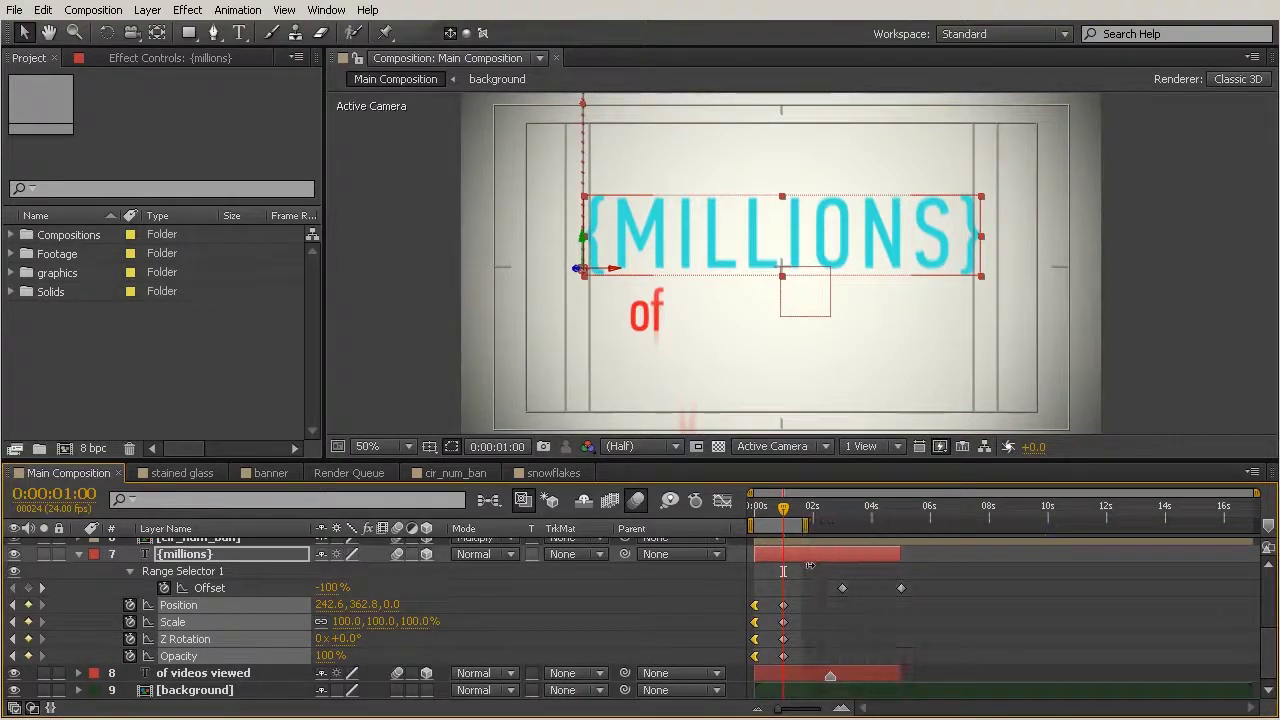
{"action": "key", "text": "space"}
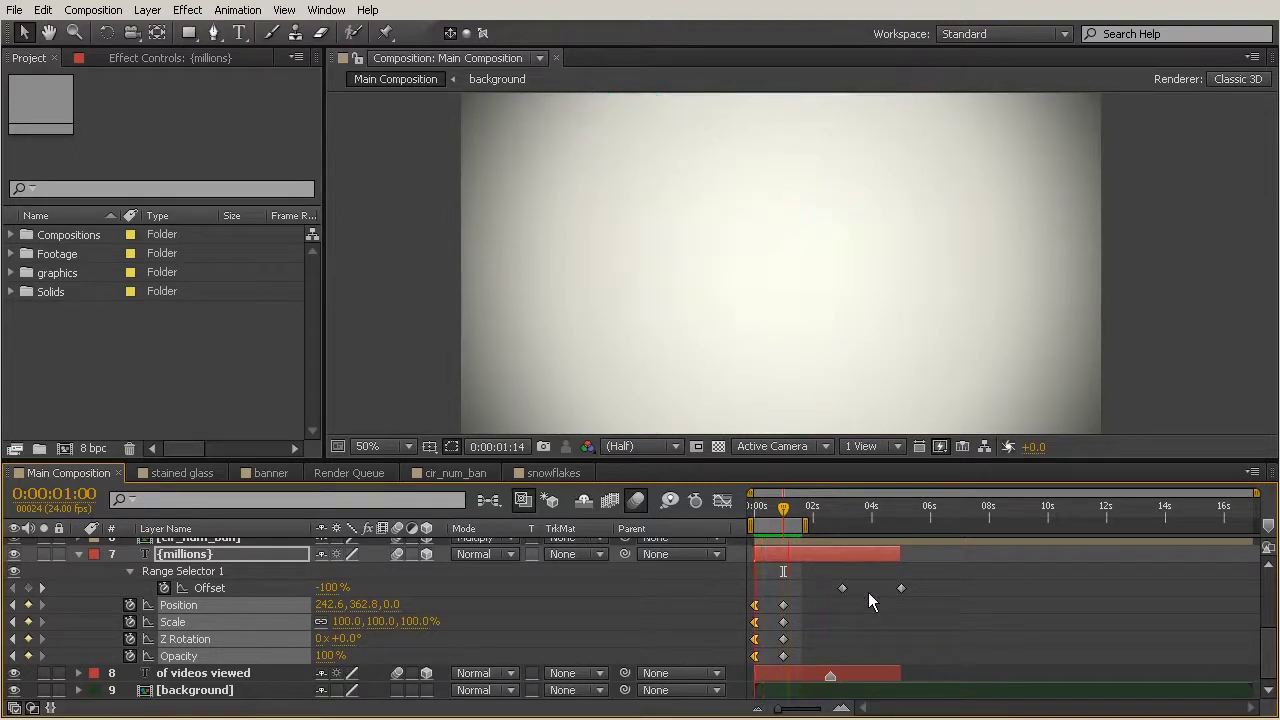
{"action": "key", "text": "space"}
Apply Easy Ease In to the {millions} layer's Position, Scale, Z Rotation and Opacity keyframes at 1 second, and preview the motion
{"action": "left_click_drag", "start_coordinate": [807, 592], "coordinate": [772, 661]}
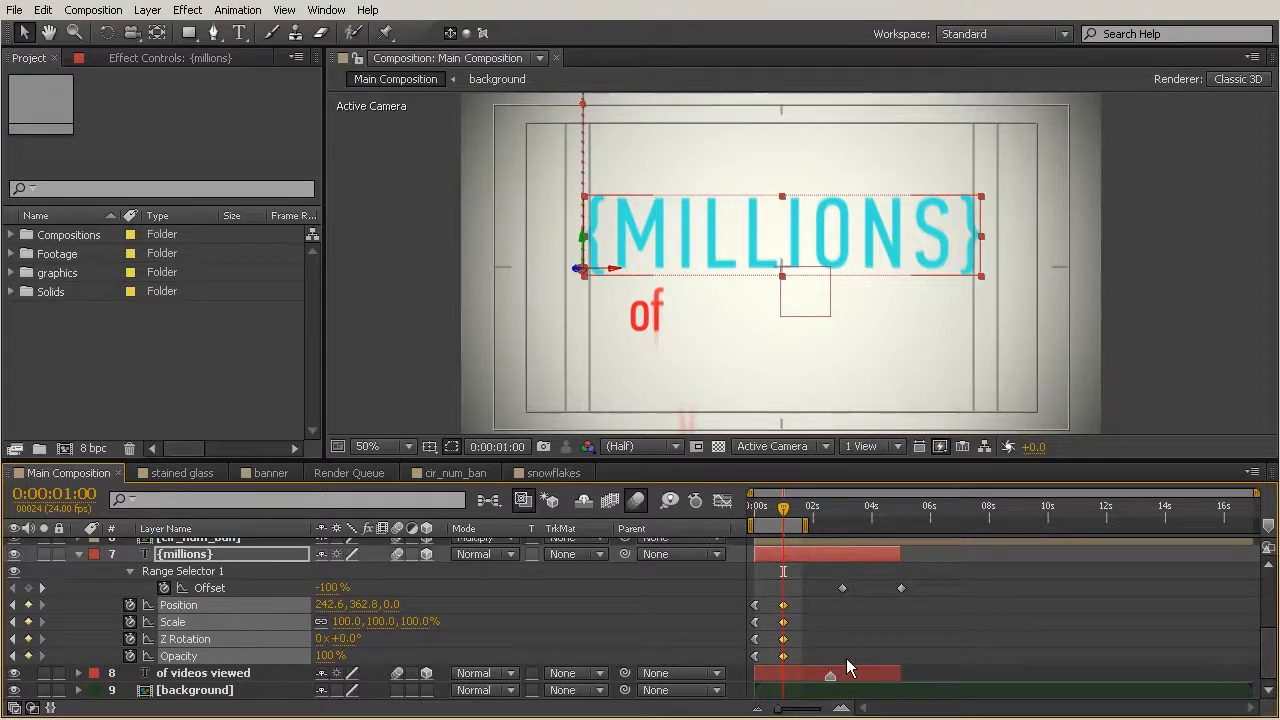
{"action": "left_click", "coordinate": [781, 668]}
{"action": "left_click", "coordinate": [781, 605]}
{"action": "left_click", "coordinate": [239, 11]}
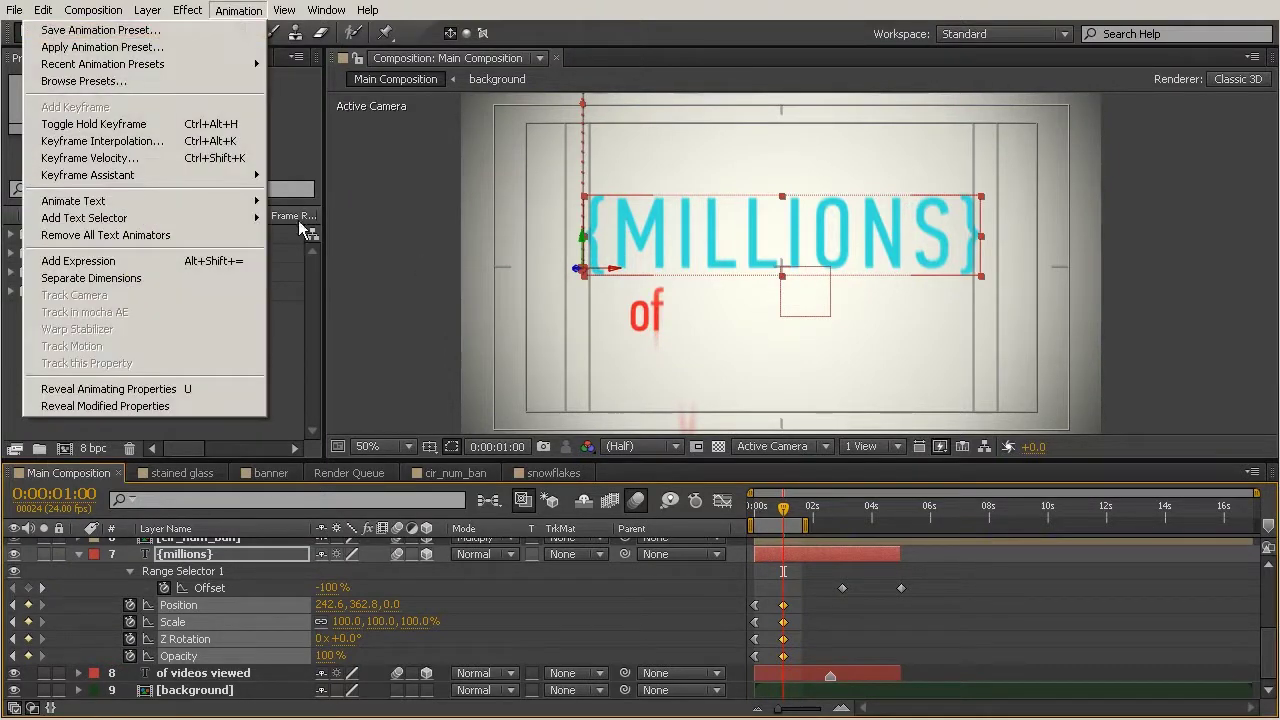
{"action": "mouse_move", "coordinate": [129, 173]}
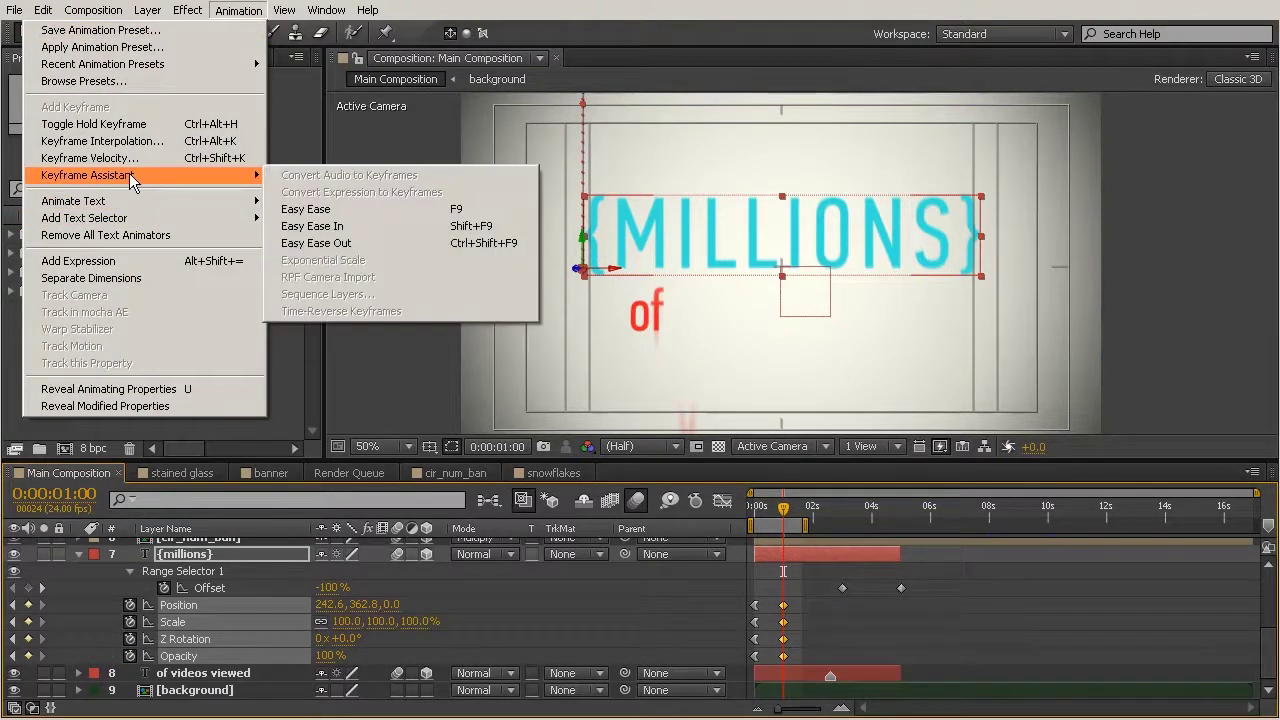
{"action": "left_click", "coordinate": [338, 226]}
{"action": "left_click", "coordinate": [847, 608]}
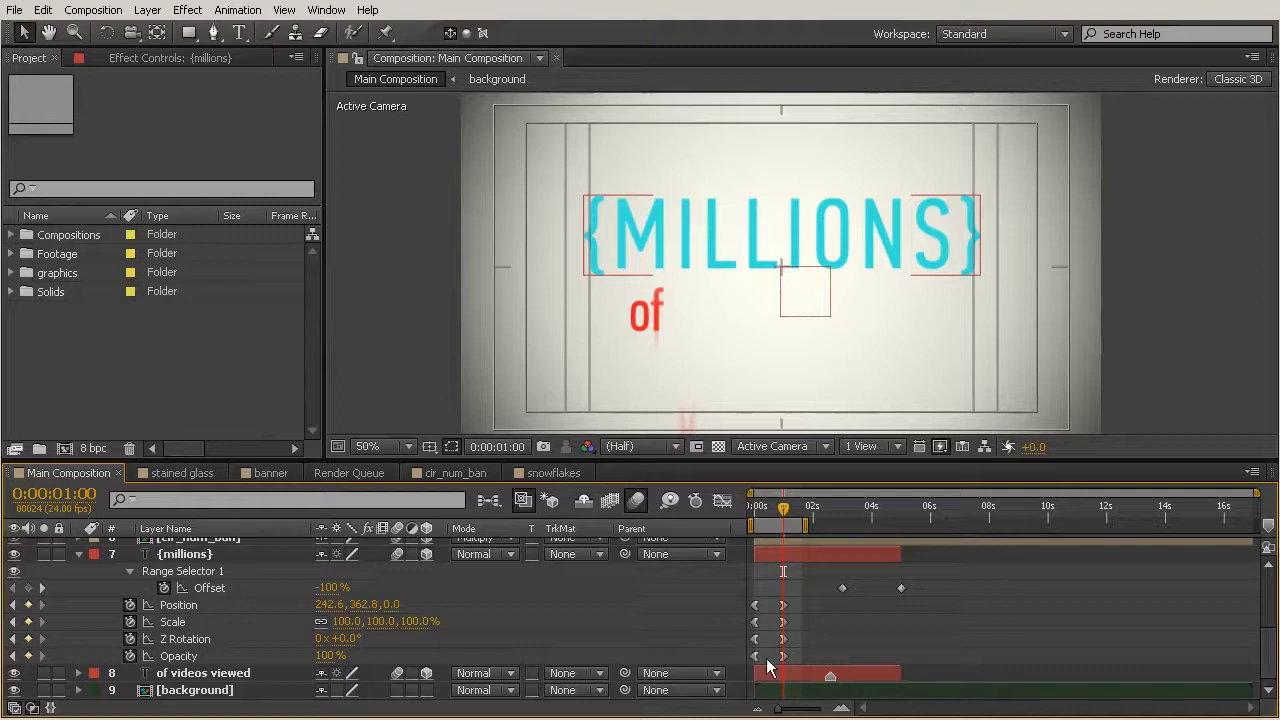
{"action": "key", "text": "space"}
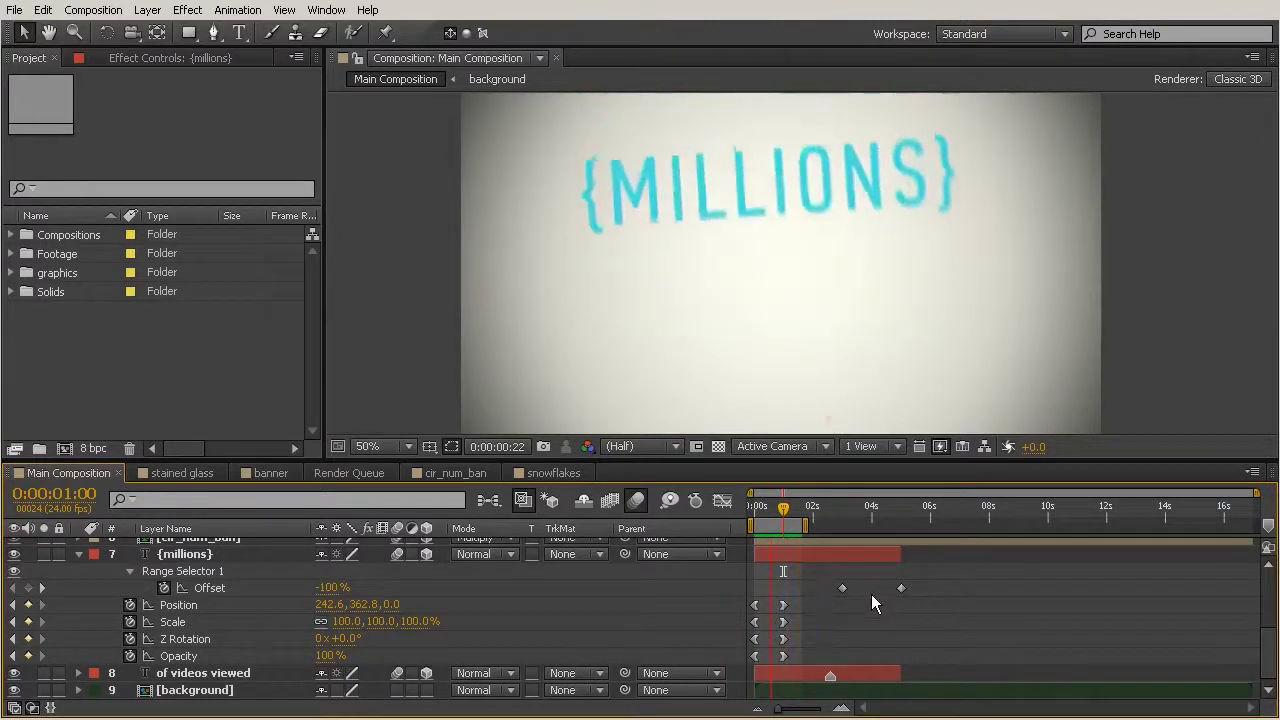
Extend the work area to just before 7 seconds and scrub through the {millions} fade-out and the circle's entrance
{"action": "left_click_drag", "start_coordinate": [805, 525], "coordinate": [952, 527]}
{"action": "left_click", "coordinate": [754, 514]}
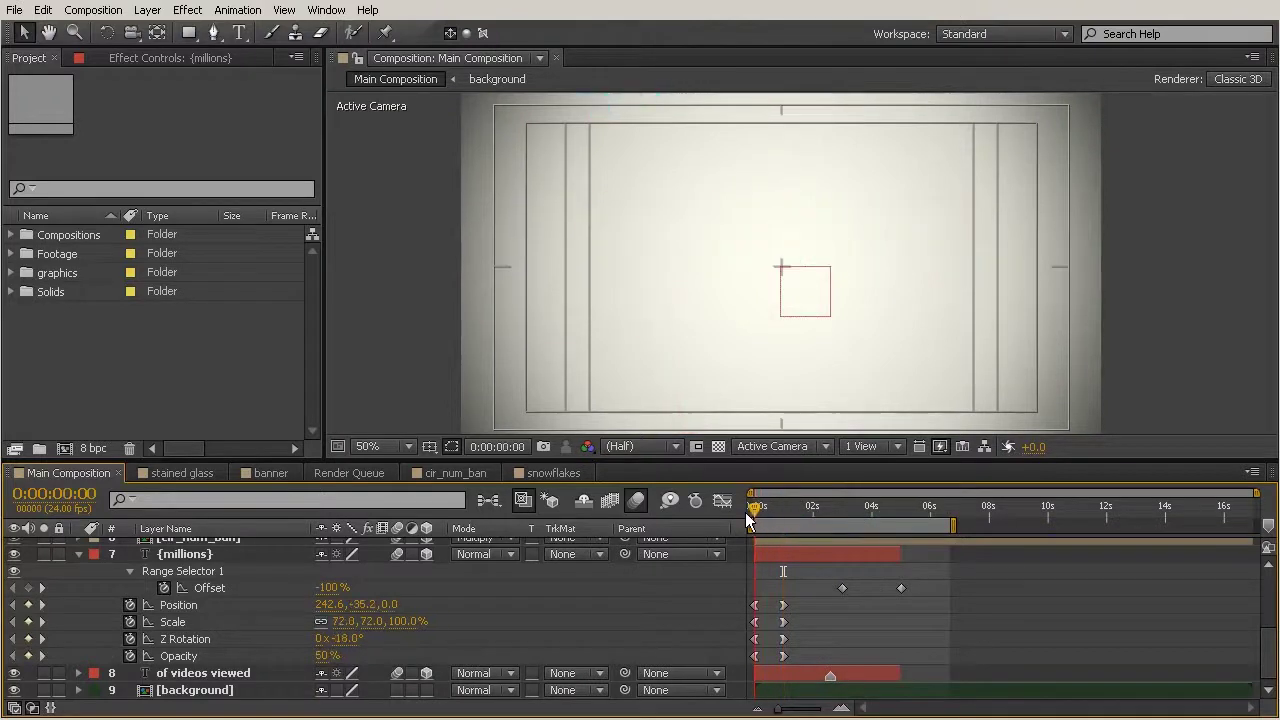
{"action": "left_click_drag", "start_coordinate": [754, 512], "coordinate": [848, 546]}
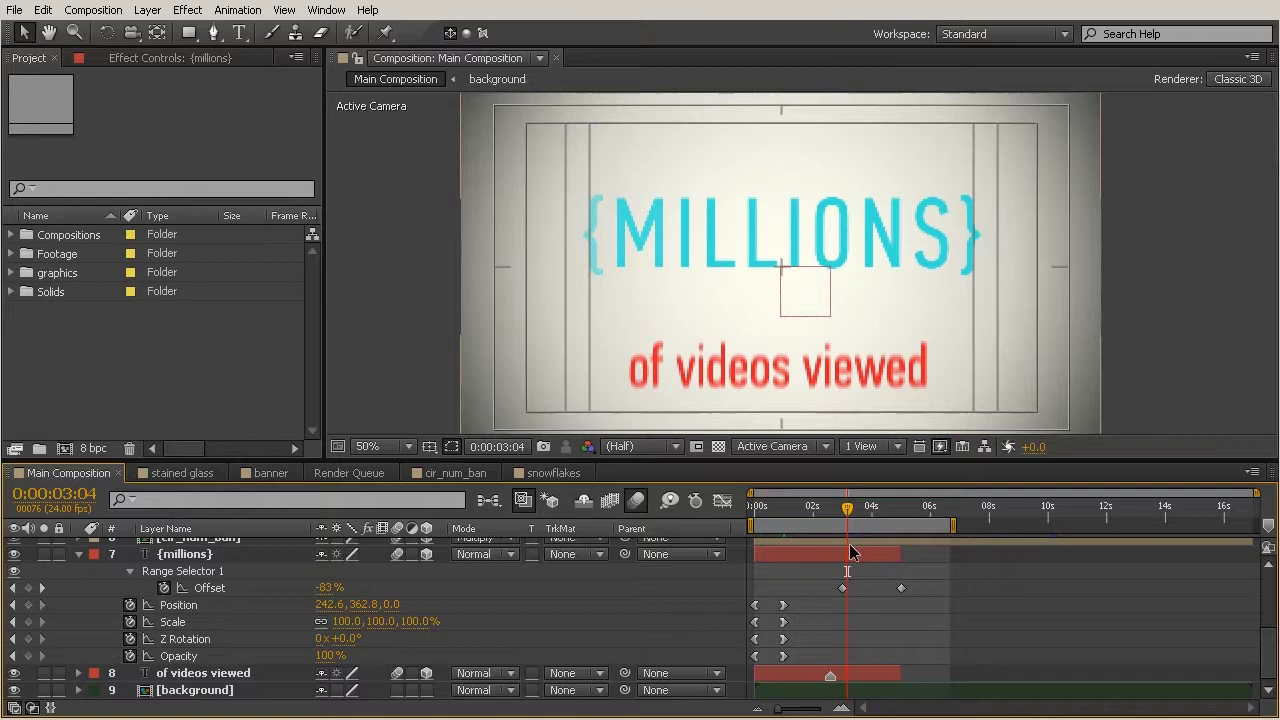
{"action": "left_click", "coordinate": [901, 587]}
{"action": "key", "text": "Delete"}
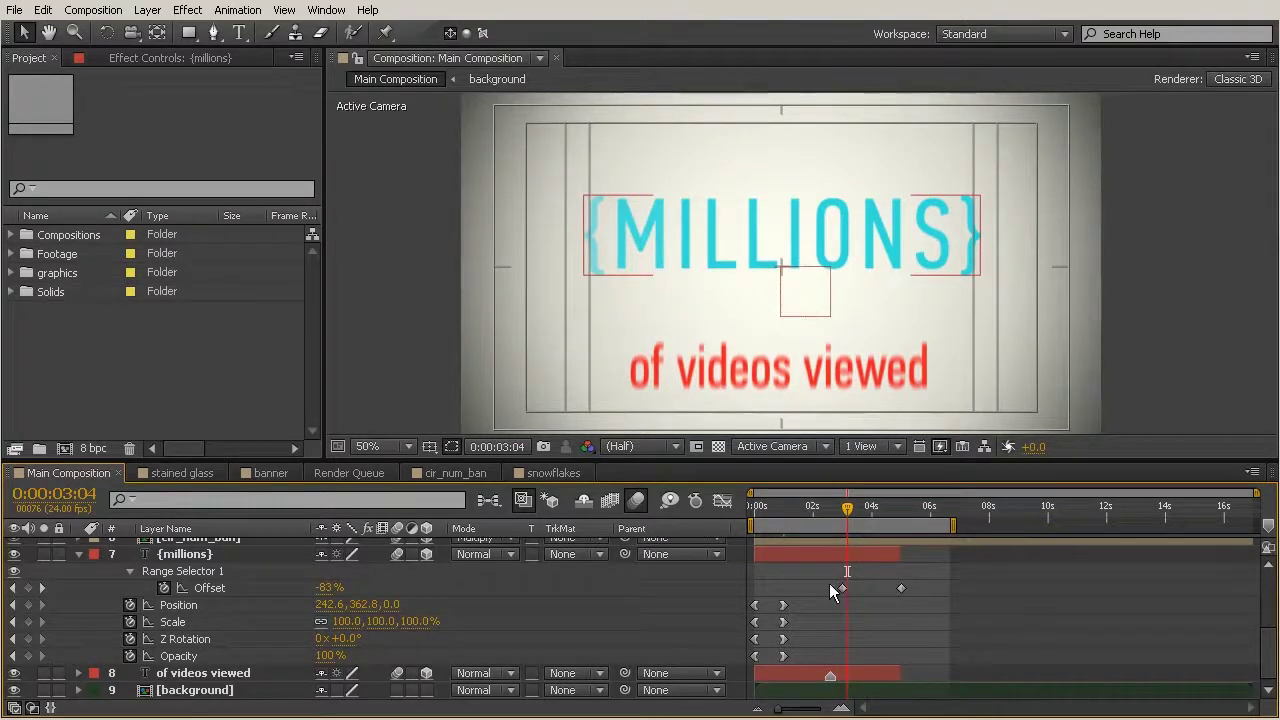
{"action": "left_click_drag", "start_coordinate": [845, 513], "coordinate": [874, 535]}
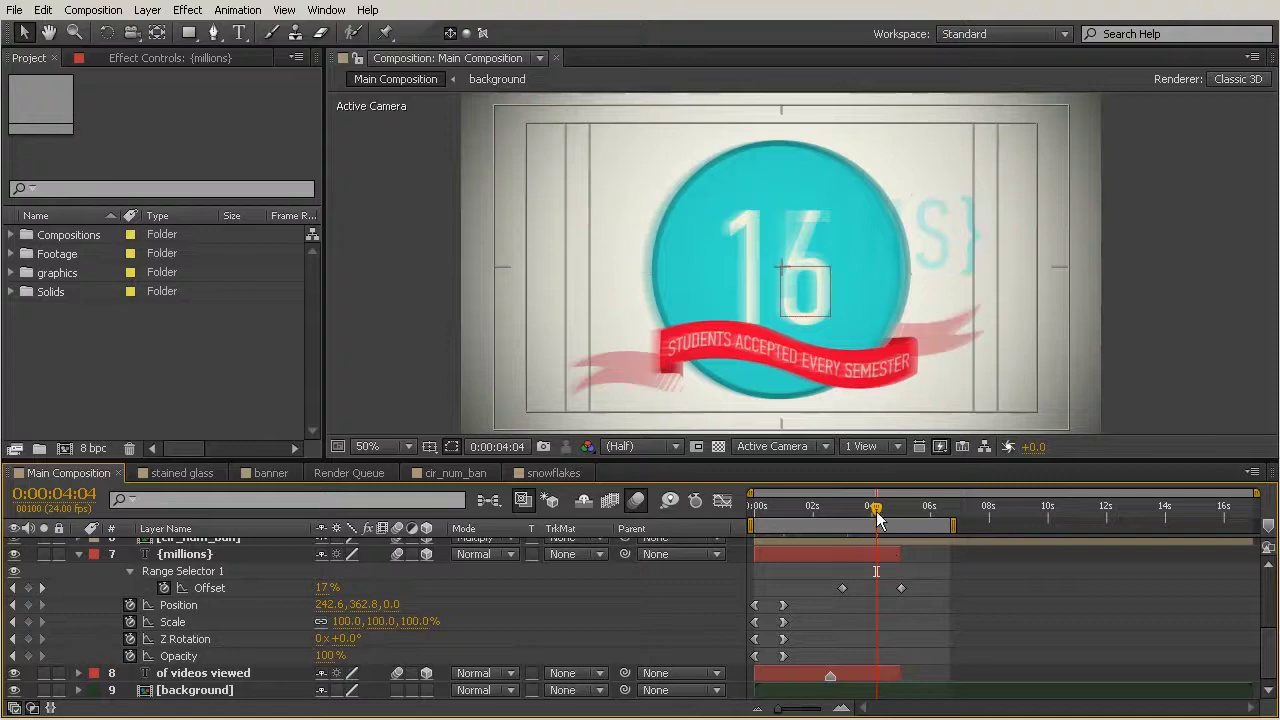
{"action": "left_click_drag", "start_coordinate": [873, 513], "coordinate": [870, 571]}
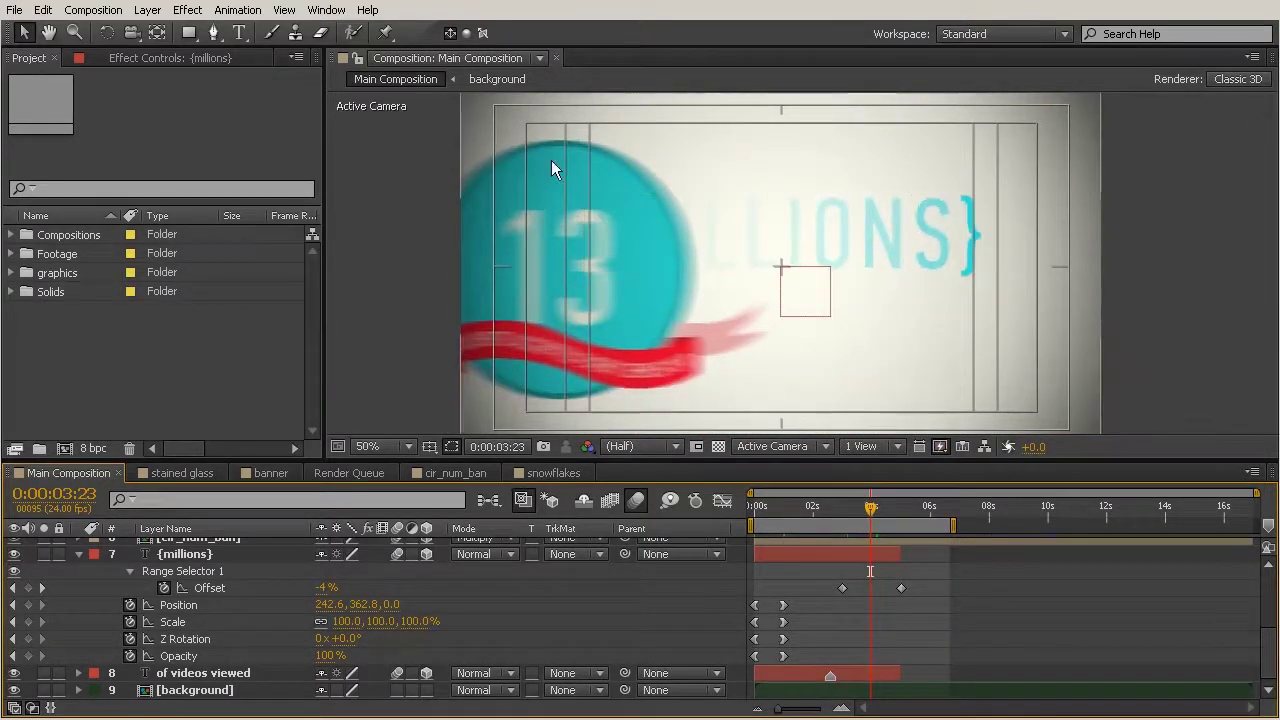
{"action": "mouse_move", "coordinate": [851, 507]}
{"action": "left_mouse_down"}
{"action": "mouse_move", "coordinate": [889, 527]}
{"action": "mouse_move", "coordinate": [859, 527]}
{"action": "left_mouse_up"}
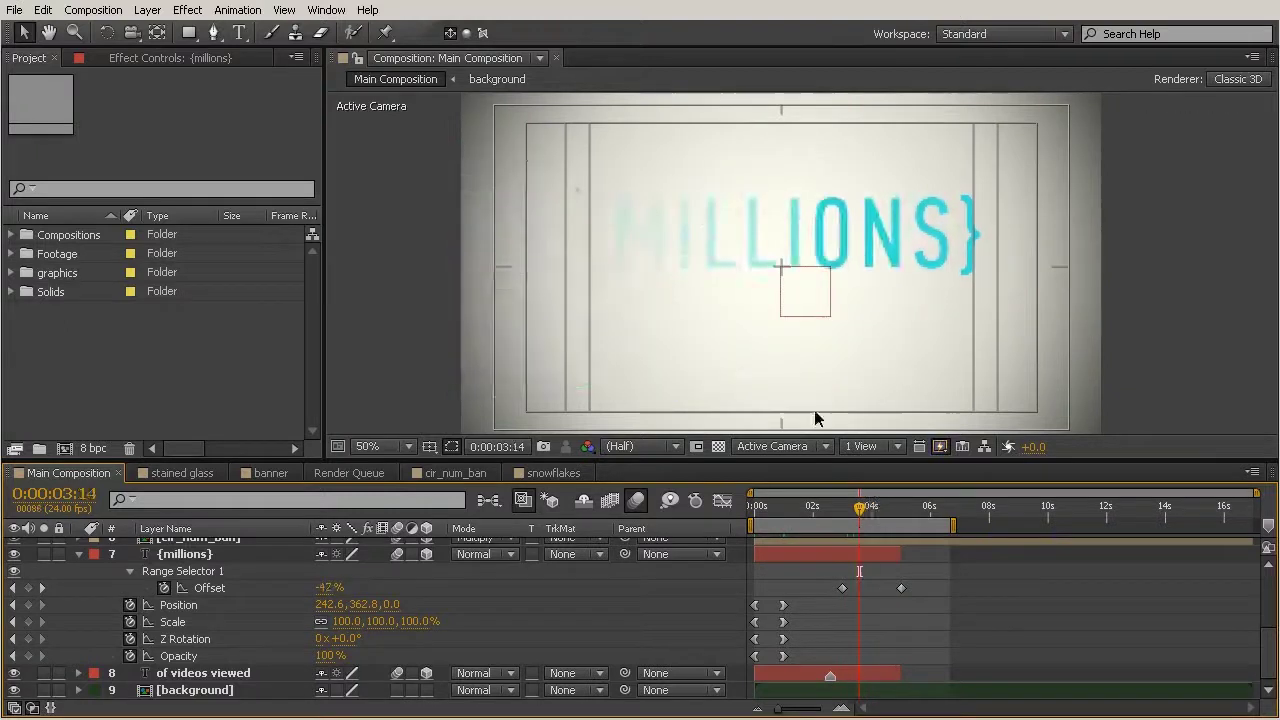
Apply Easy Ease Out to the first Range Selector Offset keyframe of {millions} and scrub through the fade-out to review it
{"action": "left_click_drag", "start_coordinate": [814, 571], "coordinate": [848, 596]}
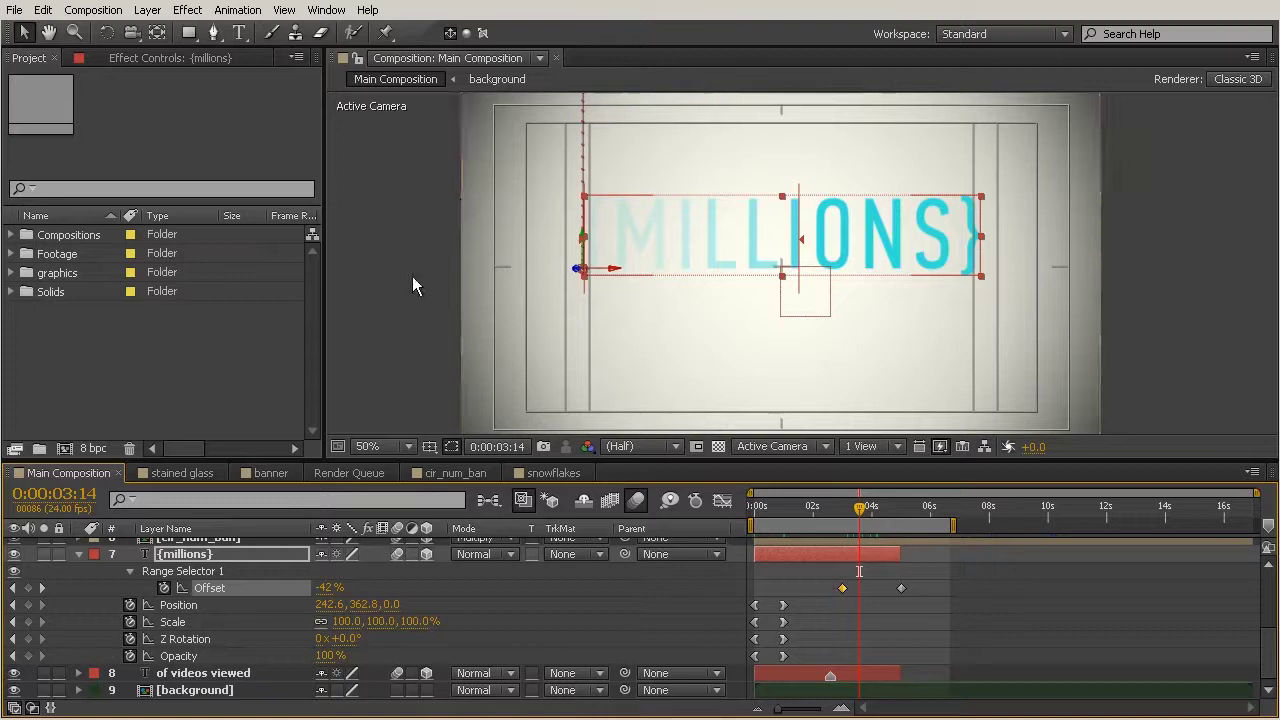
{"action": "left_click", "coordinate": [240, 10]}
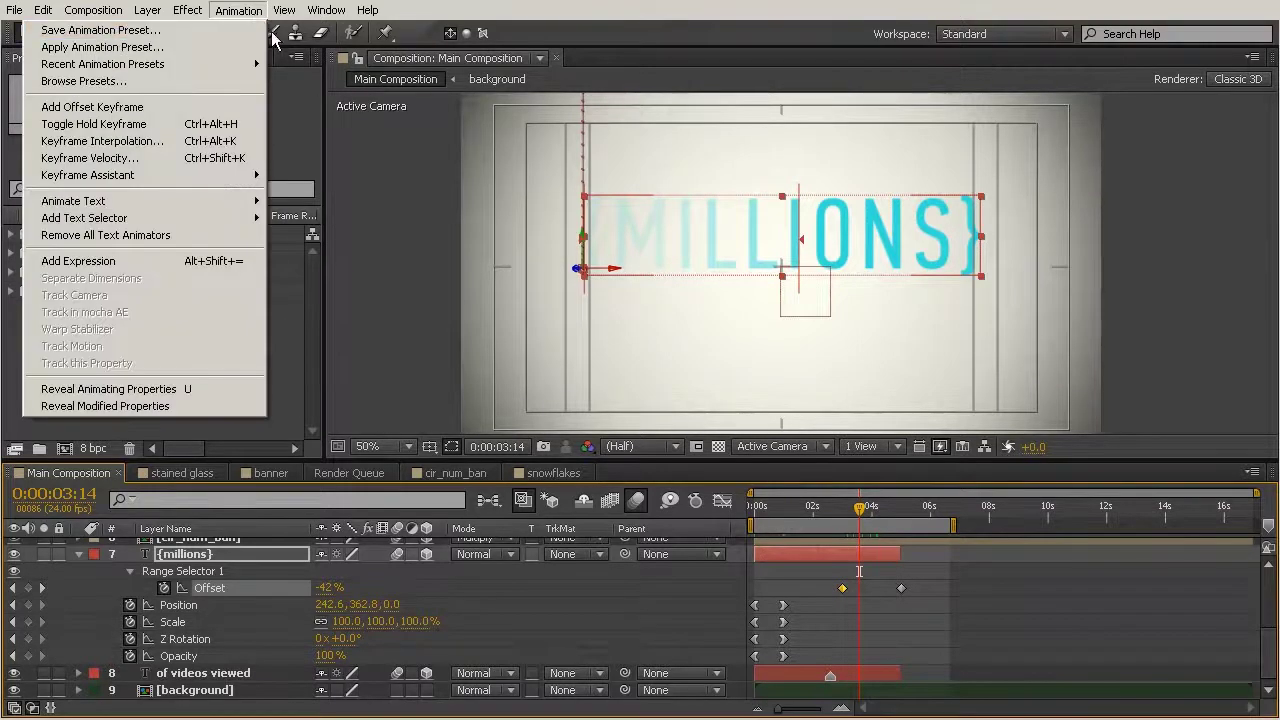
{"action": "mouse_move", "coordinate": [157, 174]}
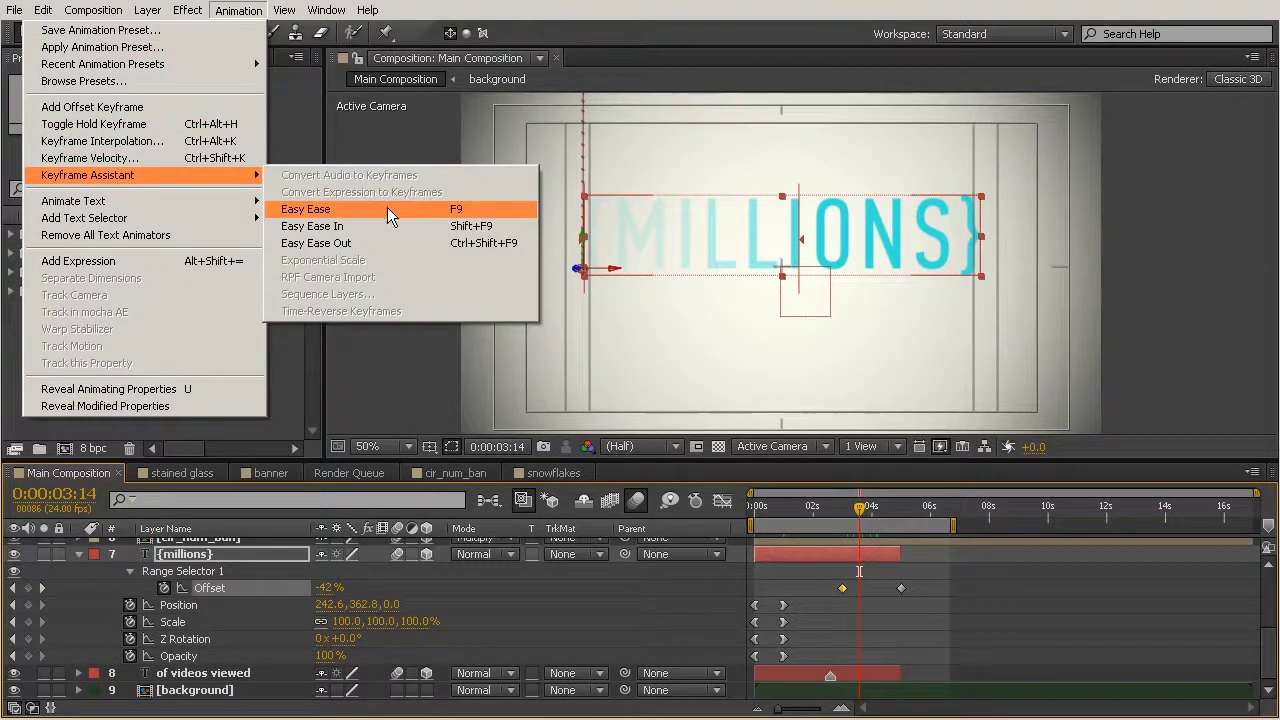
{"action": "left_click", "coordinate": [325, 244]}
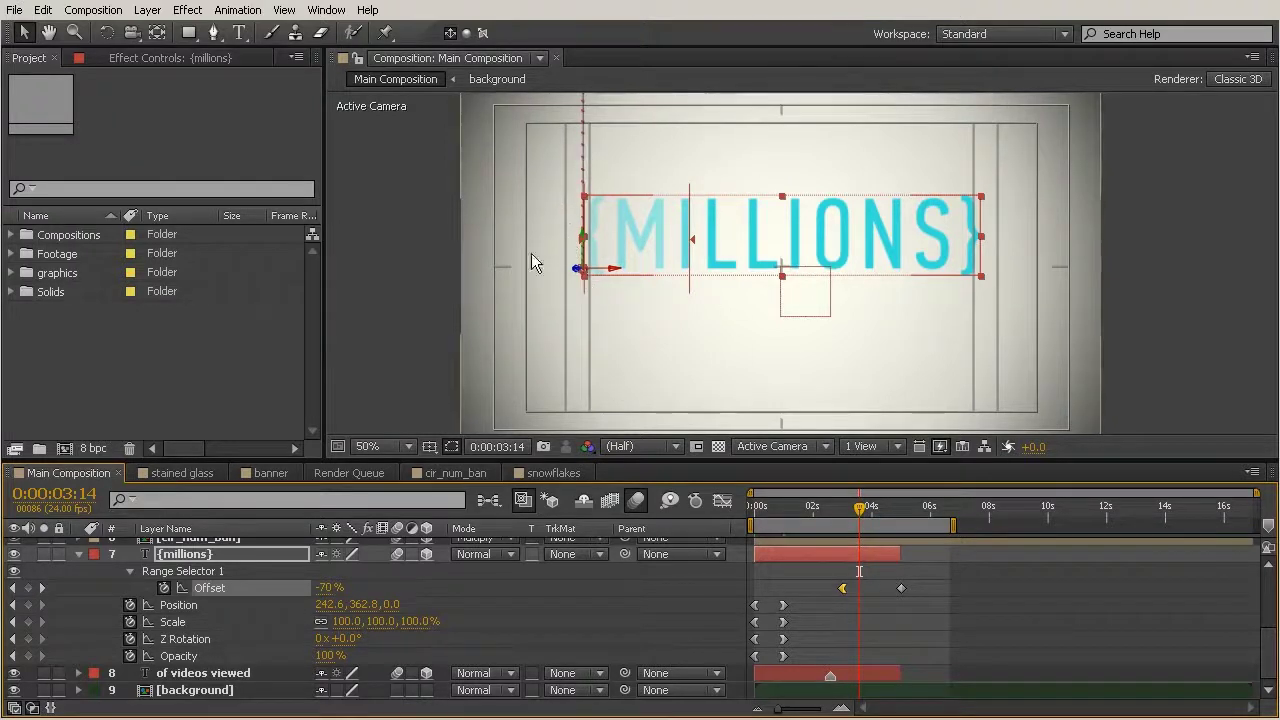
{"action": "left_click_drag", "start_coordinate": [826, 510], "coordinate": [888, 516]}
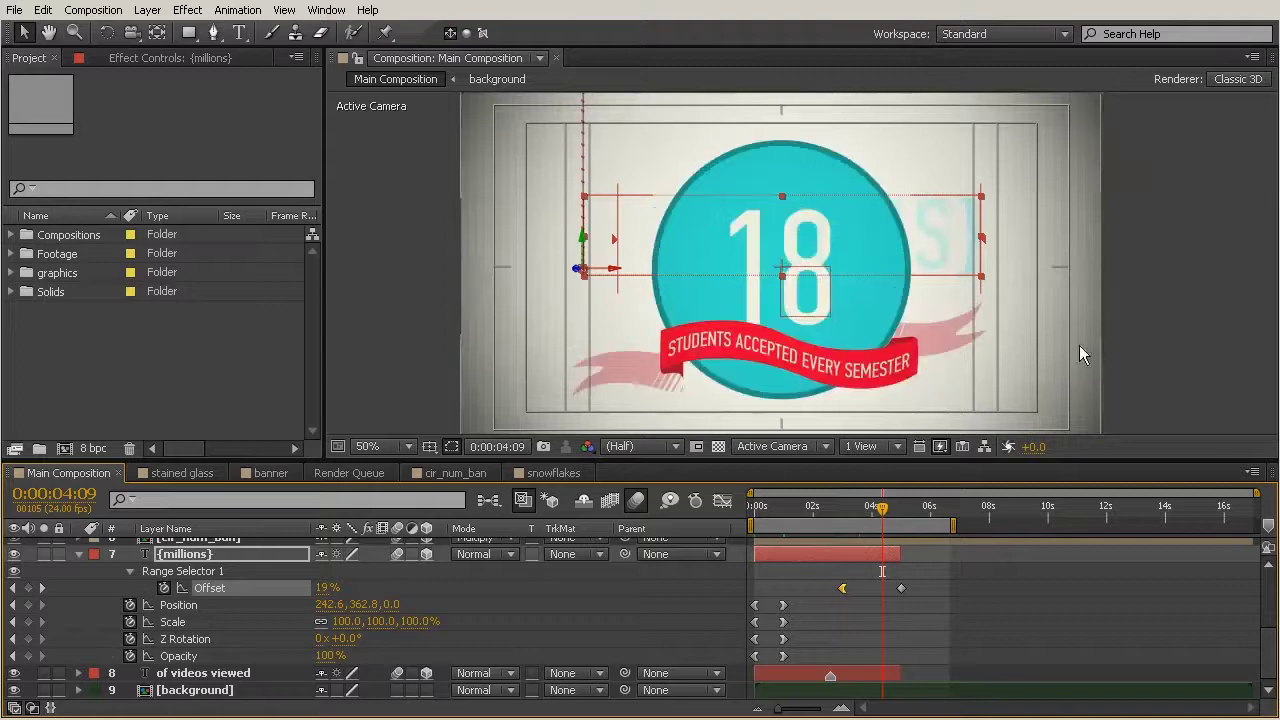
{"action": "left_click_drag", "start_coordinate": [834, 529], "coordinate": [880, 526]}
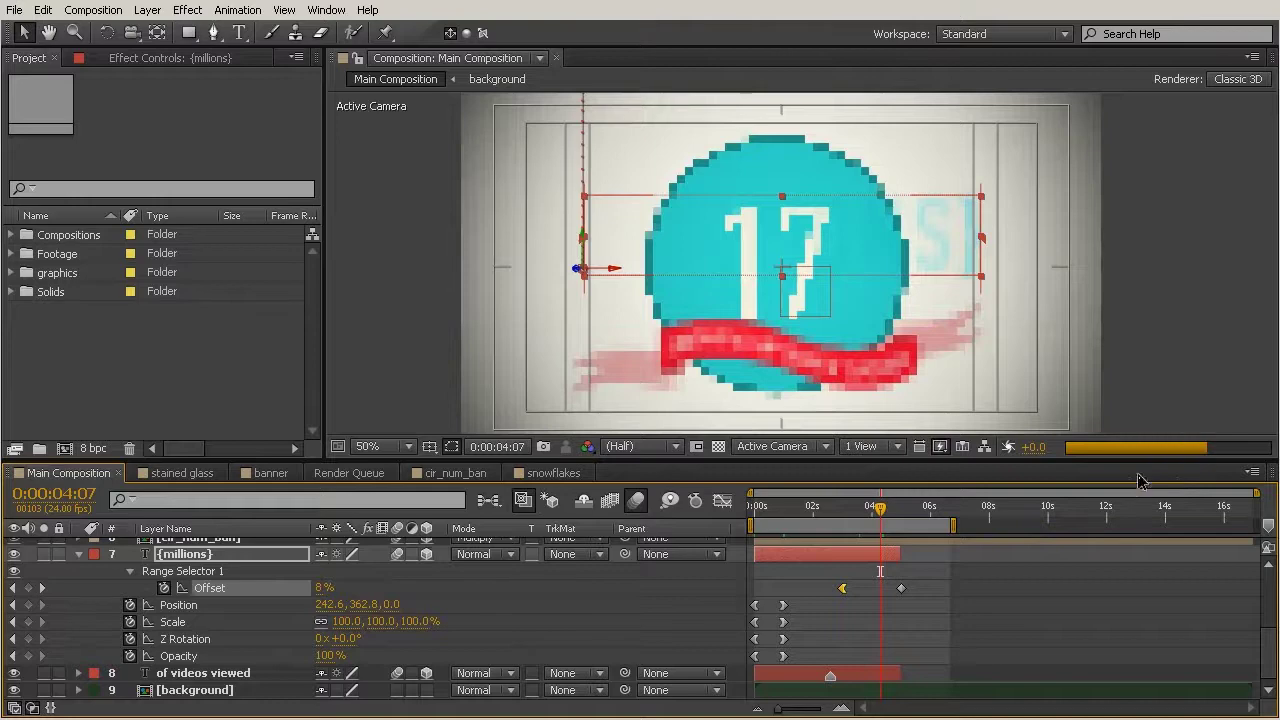
{"action": "left_click", "coordinate": [1007, 586]}
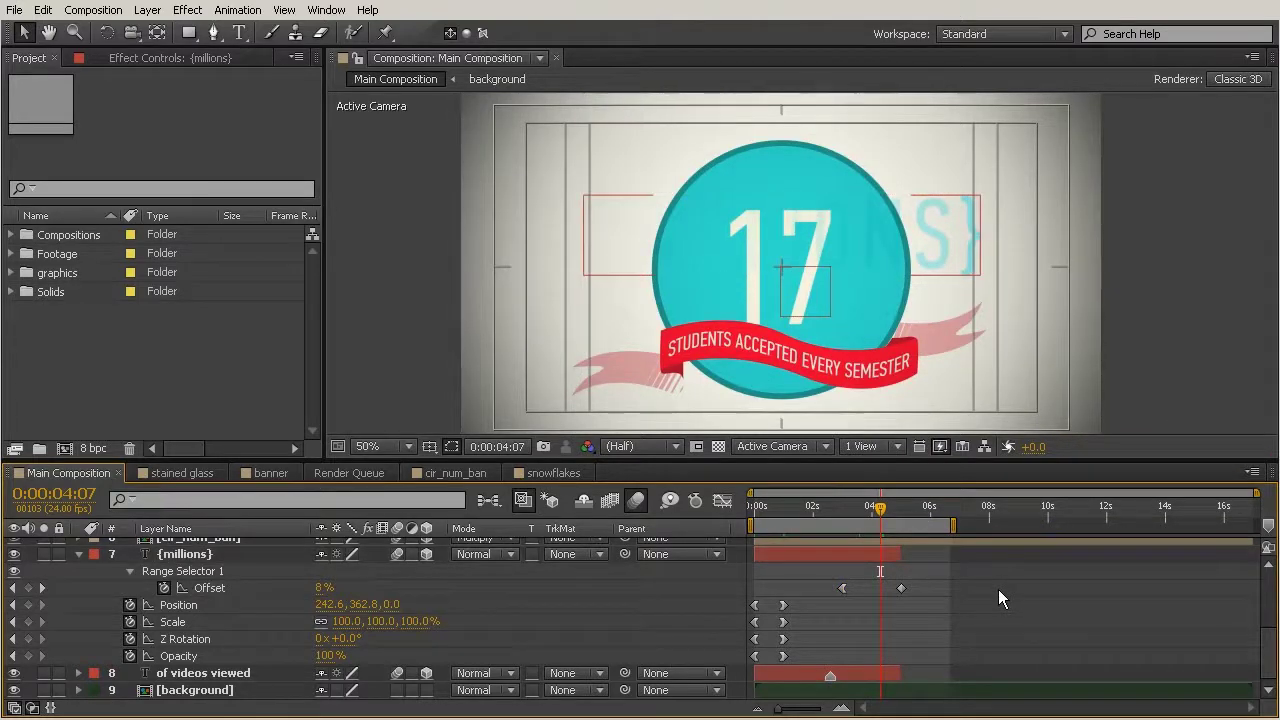
Open the cir_num_ban precomposition from its layer in the Main Composition
{"action": "scroll", "coordinate": [998, 589], "scroll_direction": "up", "scroll_amount": 2}
{"action": "scroll", "coordinate": [988, 589], "scroll_direction": "down", "scroll_amount": 1}
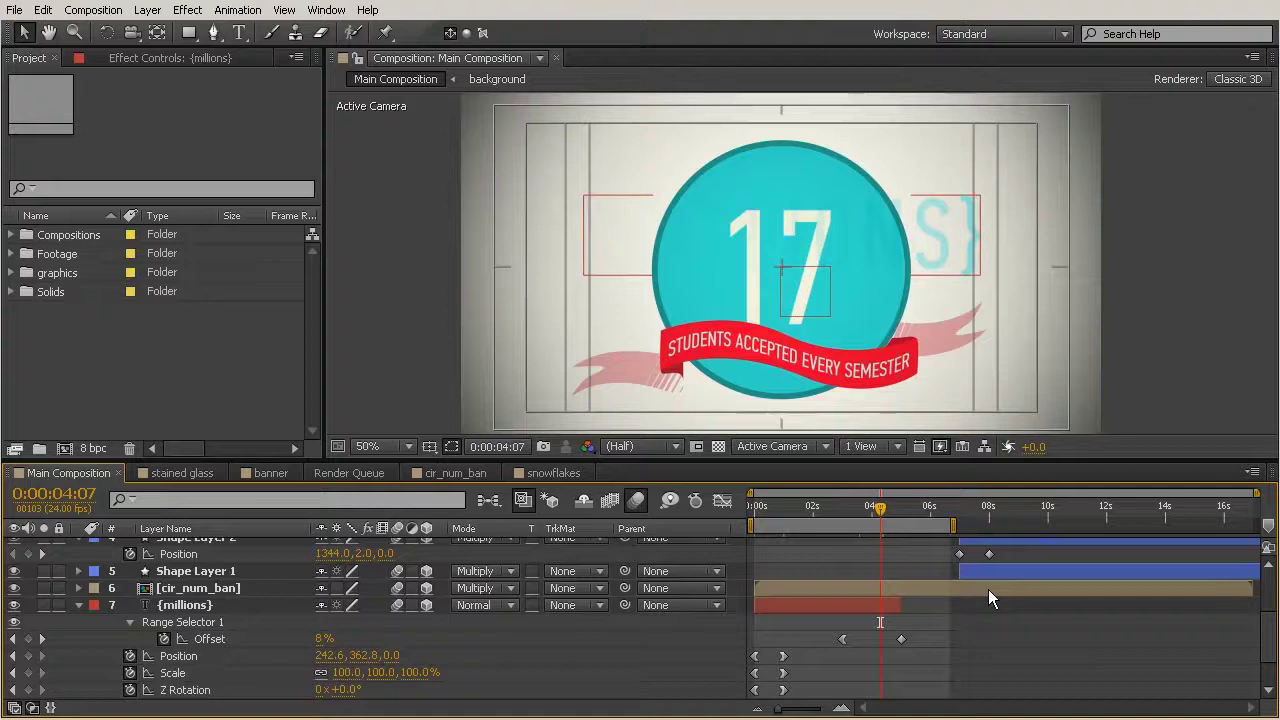
{"action": "left_click", "coordinate": [208, 587]}
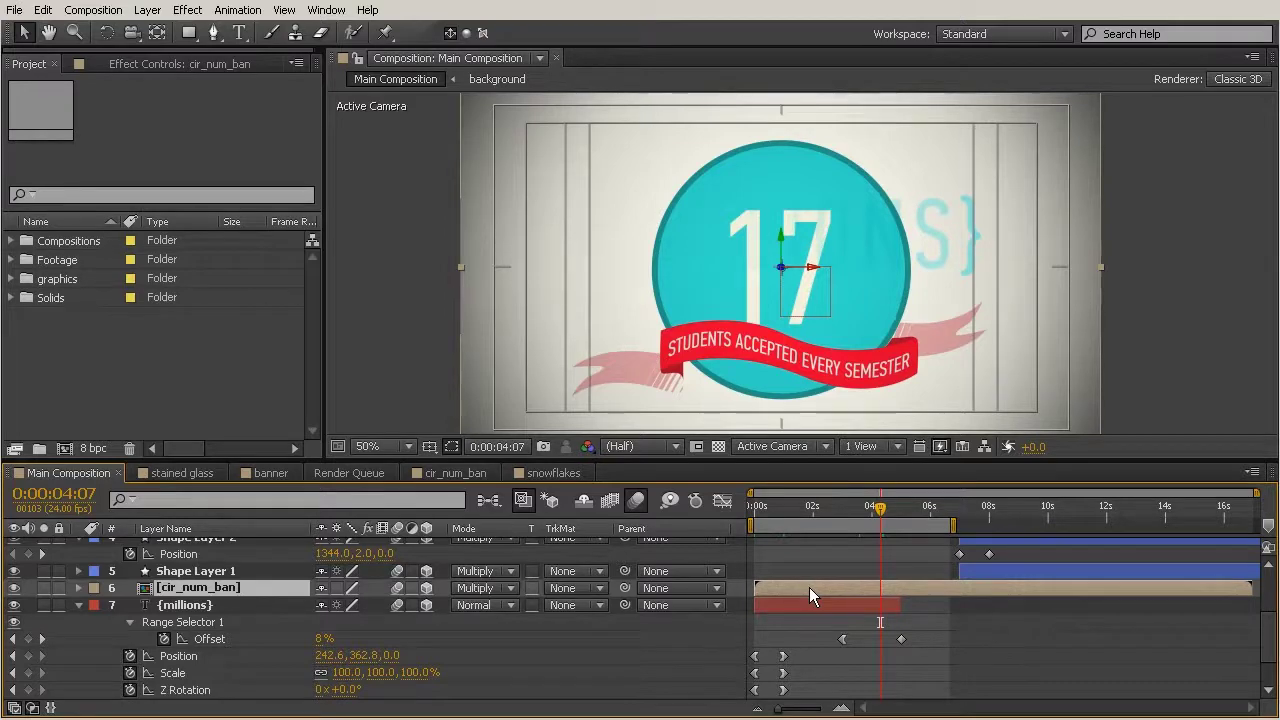
{"action": "double_click", "coordinate": [198, 588]}
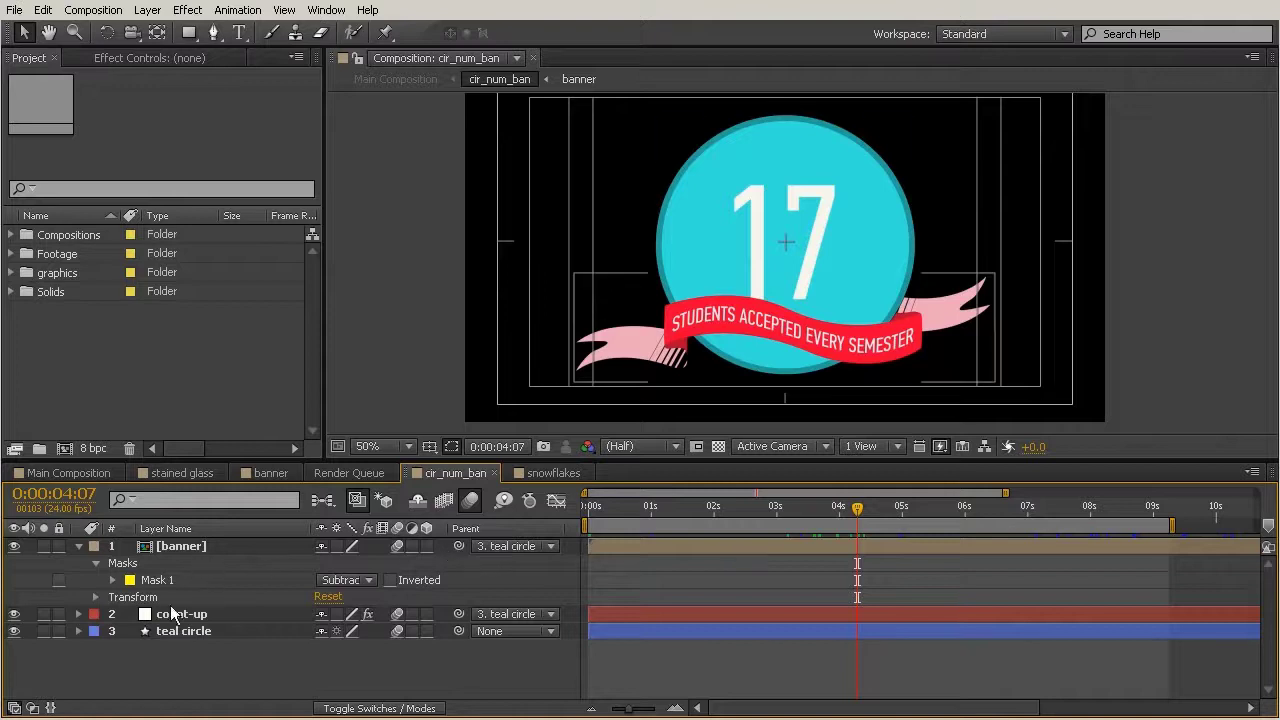
Reveal the teal circle layer's Position keyframes and move the current time to its second keyframe at 0:00:04:04
{"action": "left_click", "coordinate": [187, 631]}
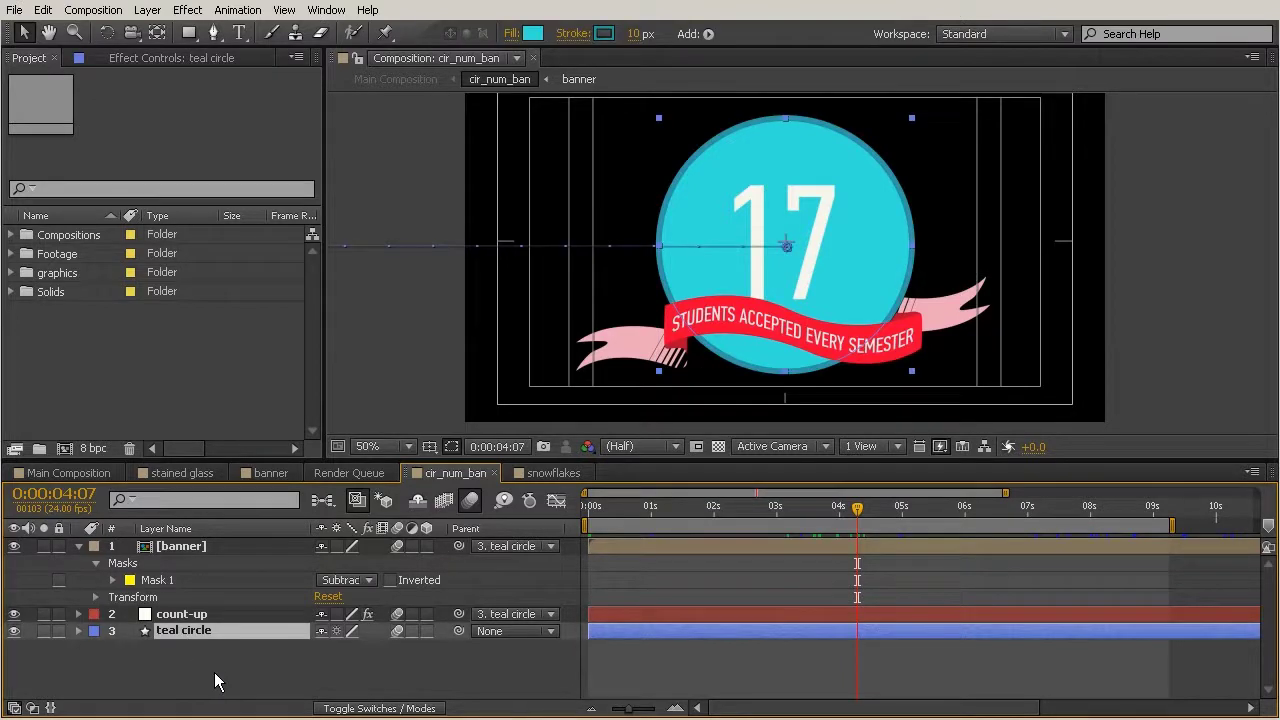
{"action": "key", "text": "p"}
{"action": "left_click", "coordinate": [755, 520]}
{"action": "left_click_drag", "start_coordinate": [755, 512], "coordinate": [854, 597]}
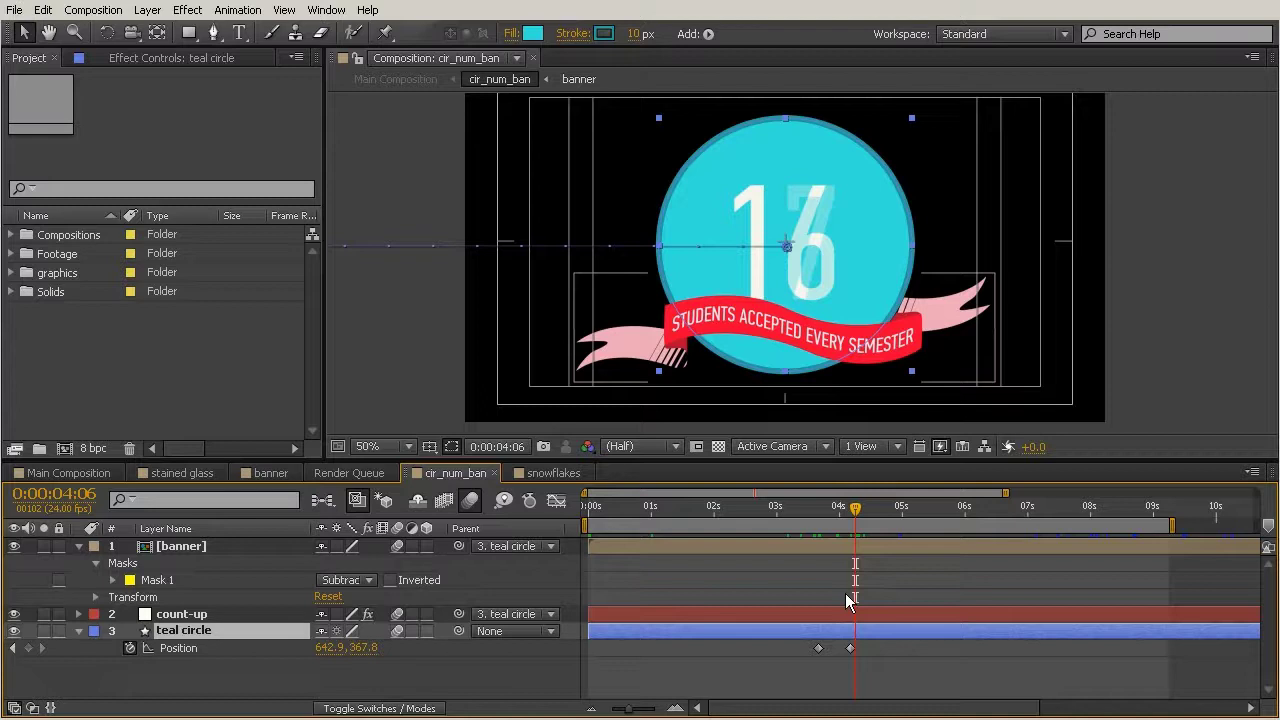
{"action": "left_click", "coordinate": [850, 513]}
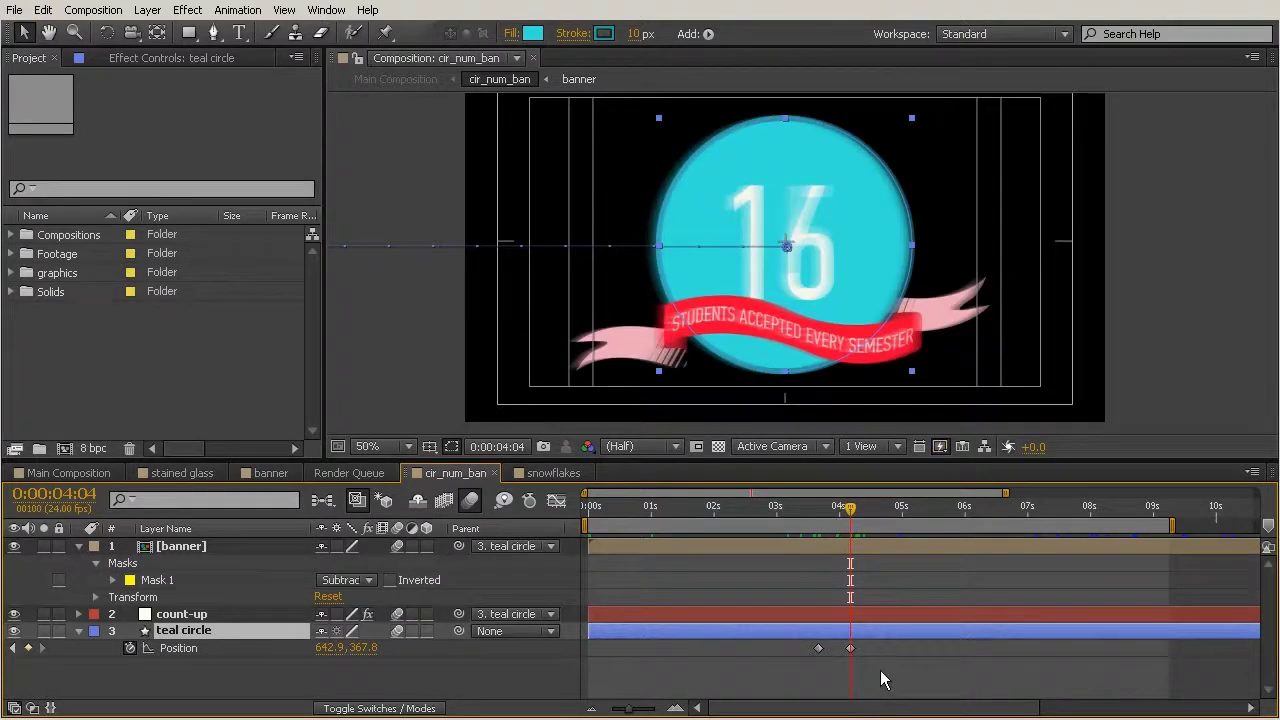
Apply Easy Ease to the teal circle layer's second Position keyframe at 0:00:04:04
{"action": "left_click_drag", "start_coordinate": [882, 680], "coordinate": [840, 645]}
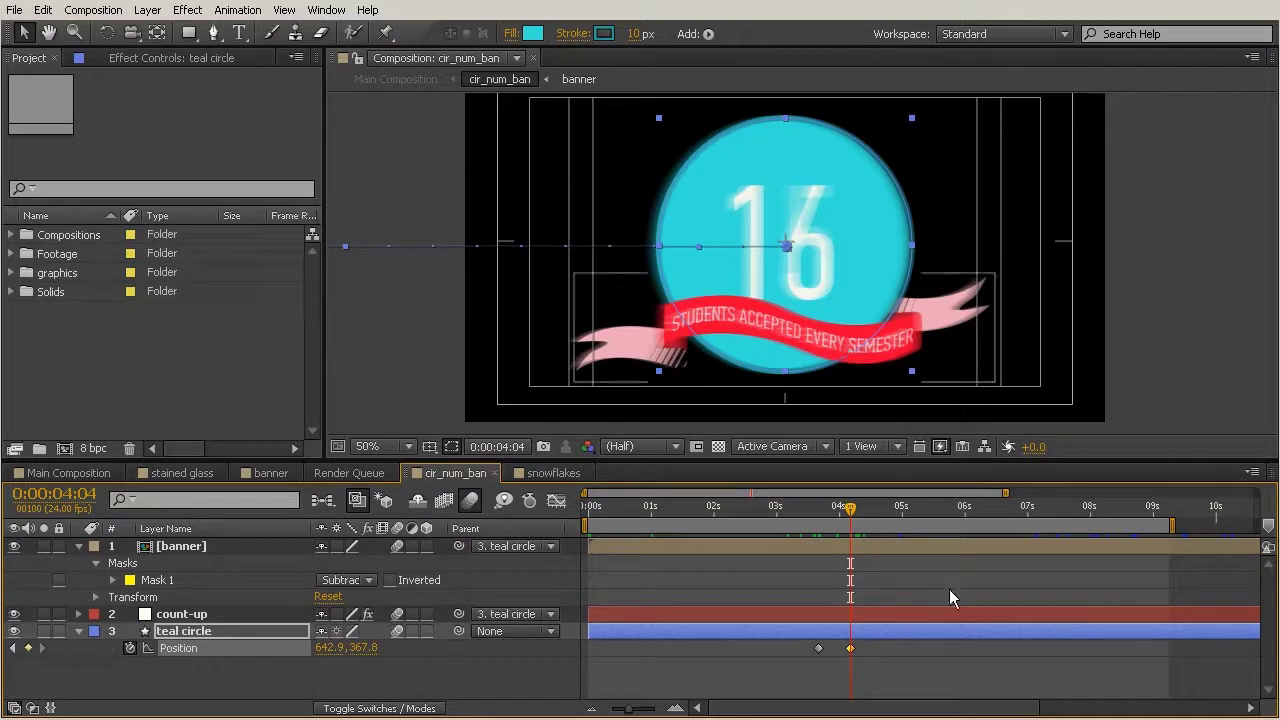
{"action": "left_click", "coordinate": [257, 18]}
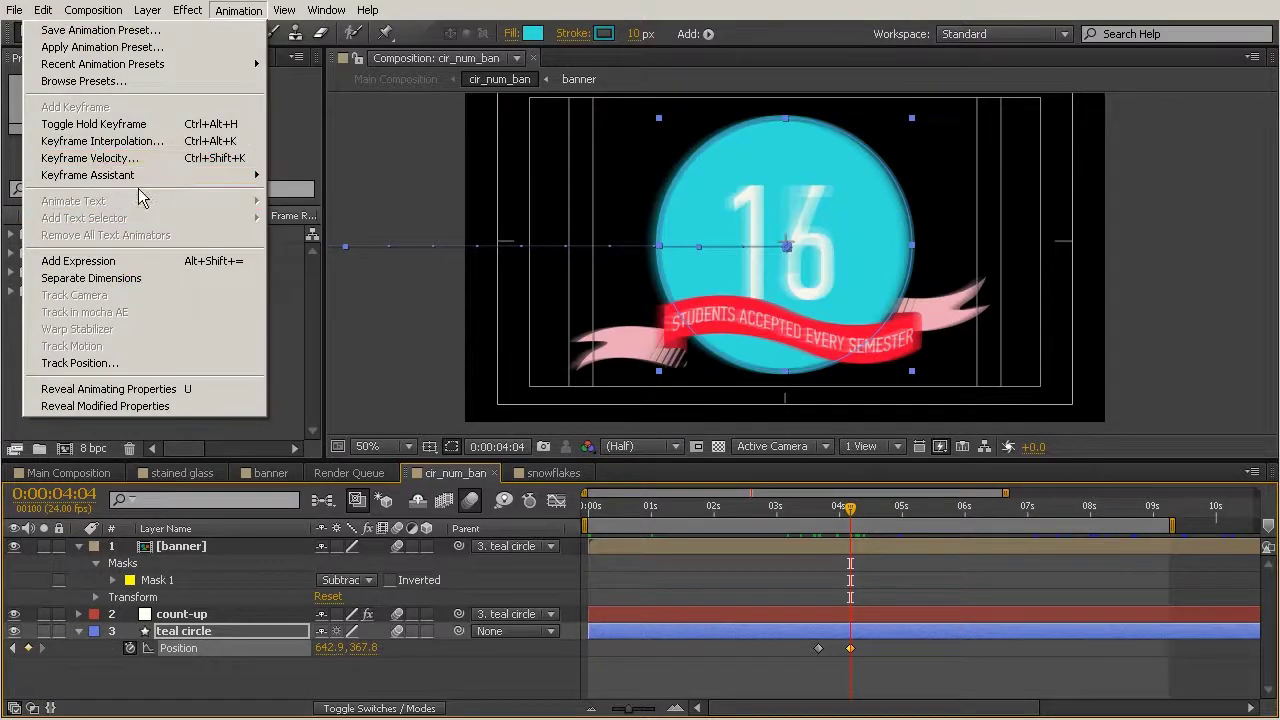
{"action": "mouse_move", "coordinate": [140, 175]}
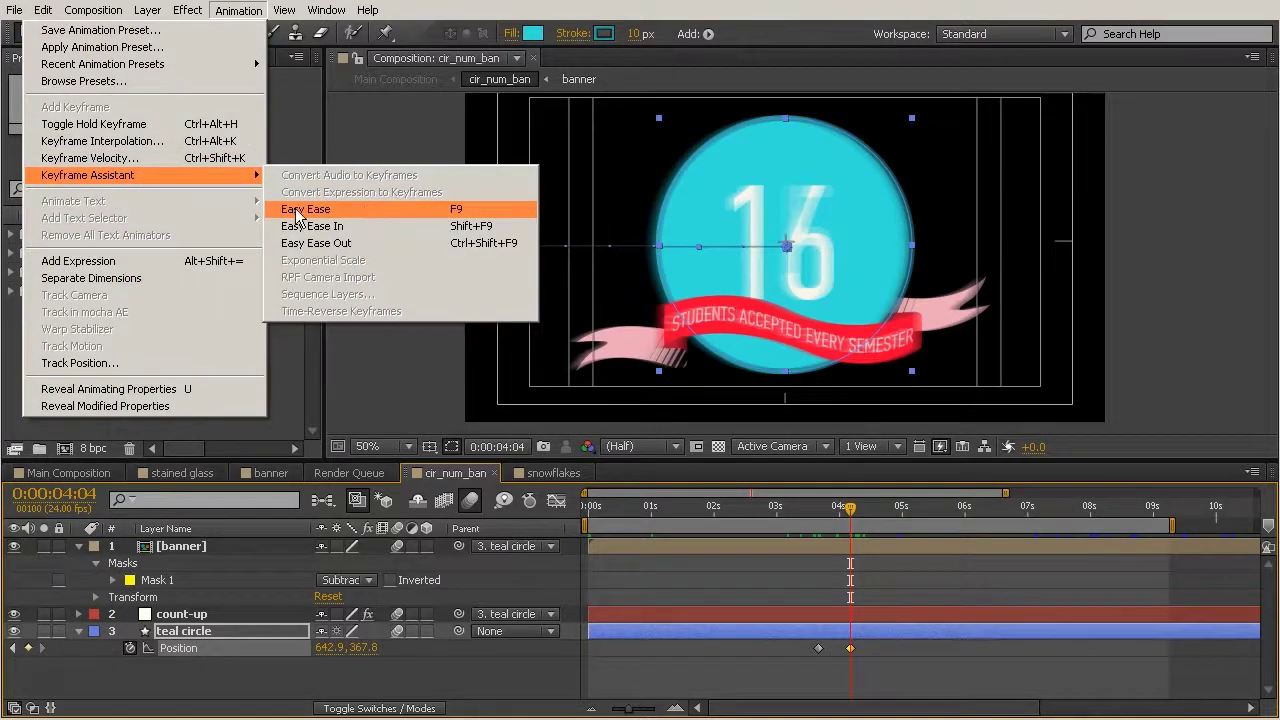
{"action": "left_click", "coordinate": [297, 210]}
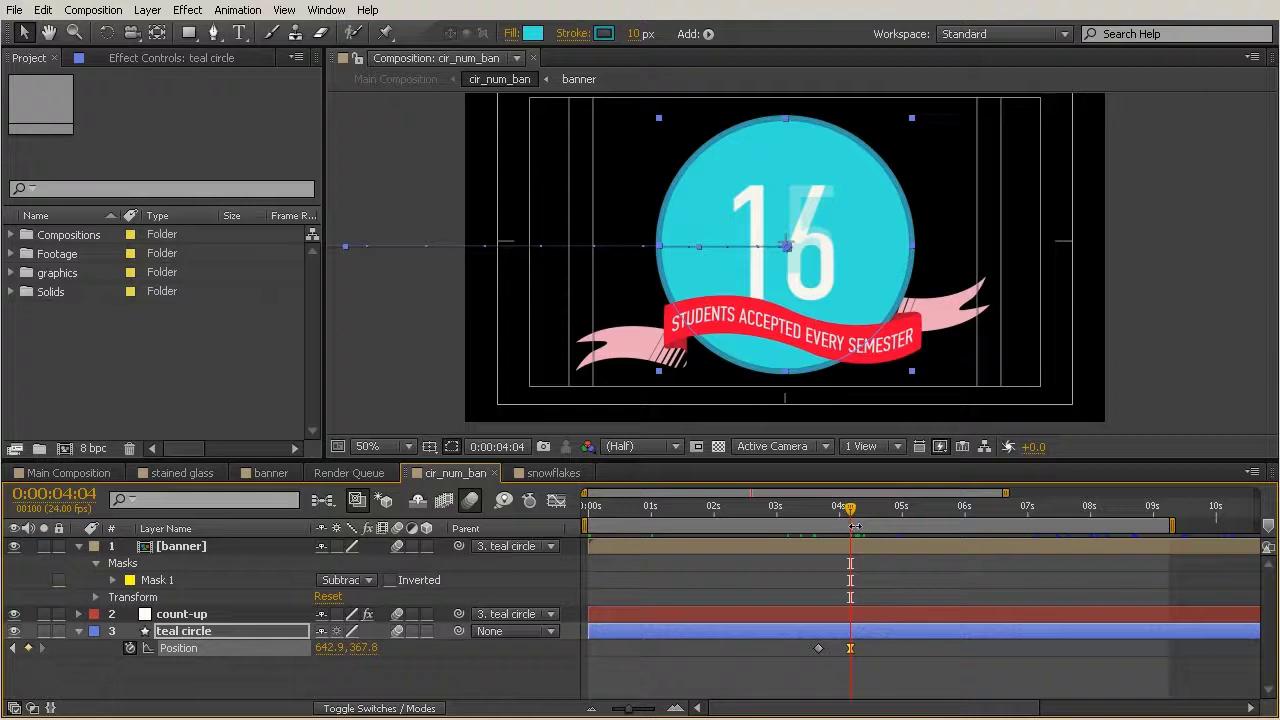
Add a third Position keyframe at 0:00:04:21 by moving the teal circle up and right to 822.9, 327.8
{"action": "mouse_move", "coordinate": [847, 517]}
{"action": "left_mouse_down"}
{"action": "mouse_move", "coordinate": [820, 510]}
{"action": "mouse_move", "coordinate": [847, 516]}
{"action": "left_mouse_up"}
{"action": "left_click_drag", "start_coordinate": [847, 514], "coordinate": [894, 512]}
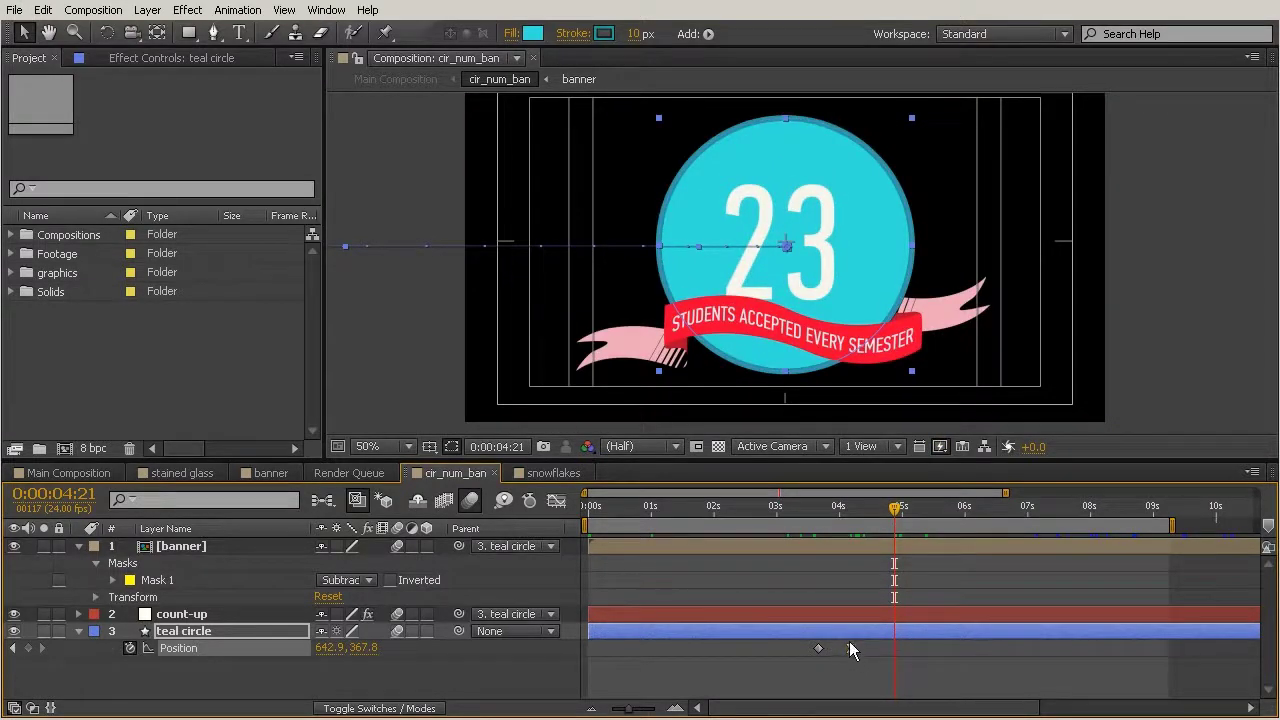
{"action": "left_click", "coordinate": [850, 648]}
{"action": "left_click_drag", "start_coordinate": [868, 221], "coordinate": [958, 201]}
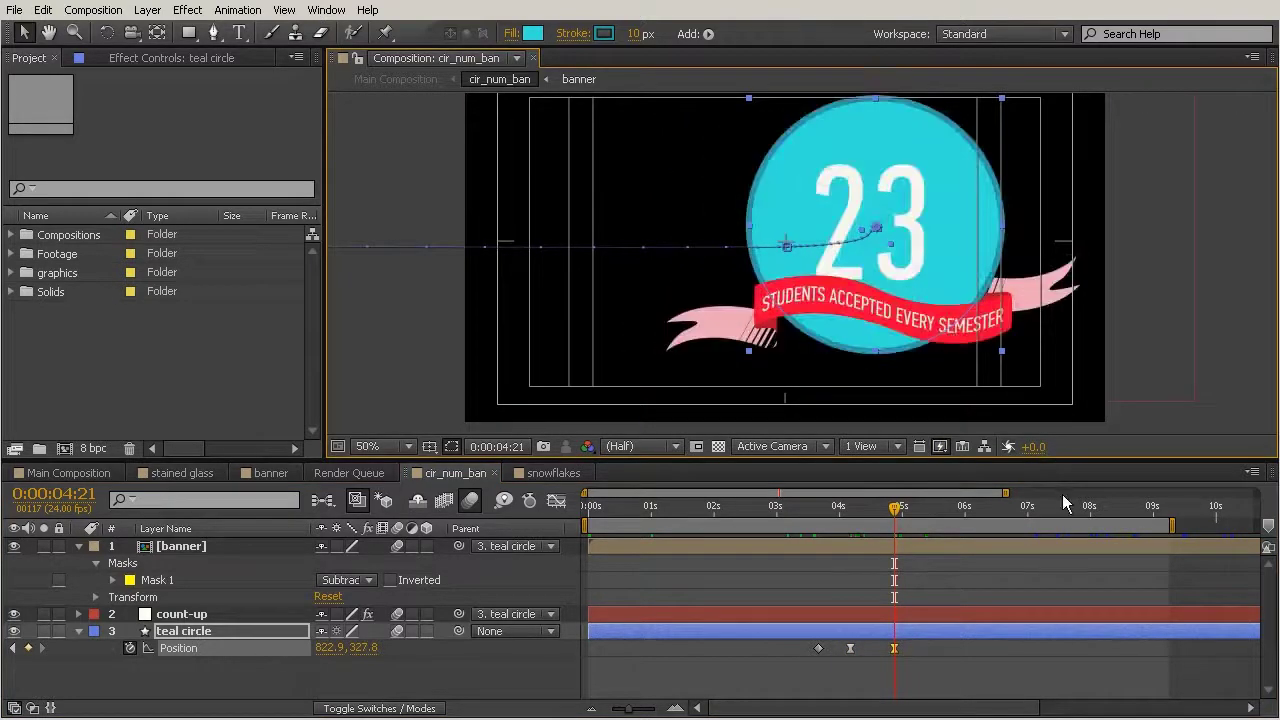
Limit the work area to 0:00:03:12 through 0:00:05:02 and preview the circle's movement between its Position keyframes
{"action": "left_click", "coordinate": [808, 508]}
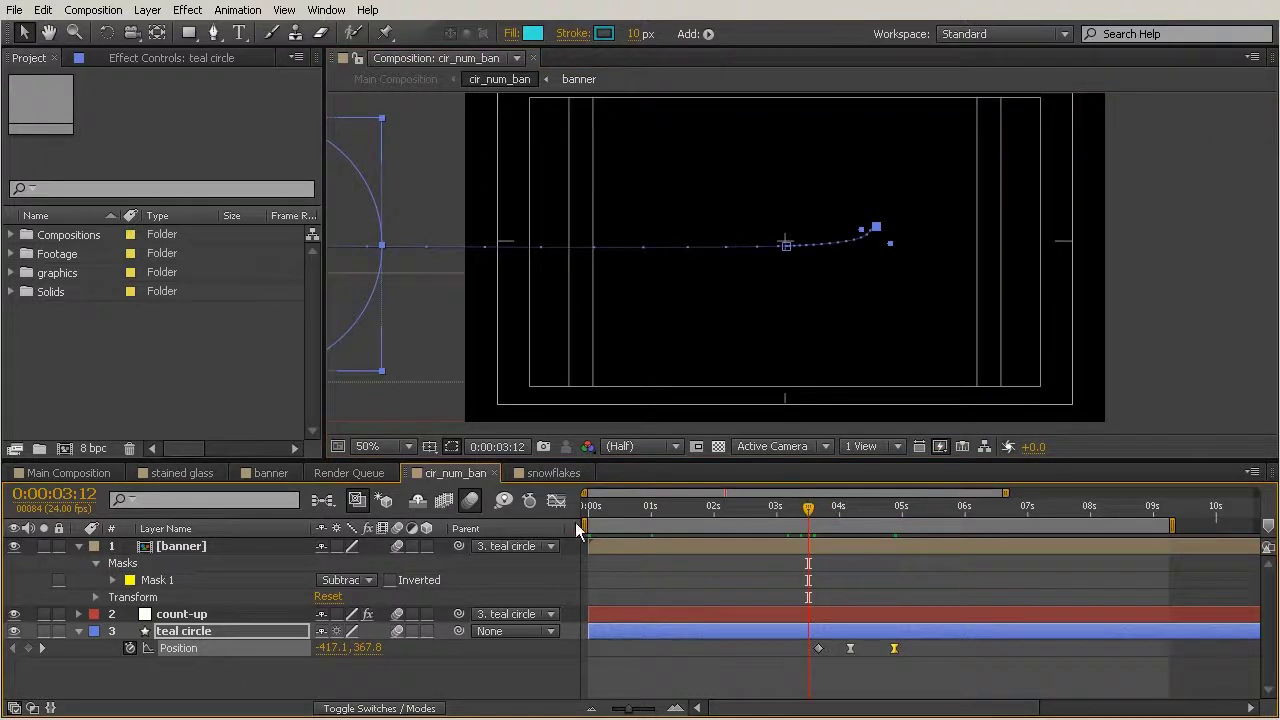
{"action": "left_click_drag", "start_coordinate": [815, 518], "coordinate": [907, 519]}
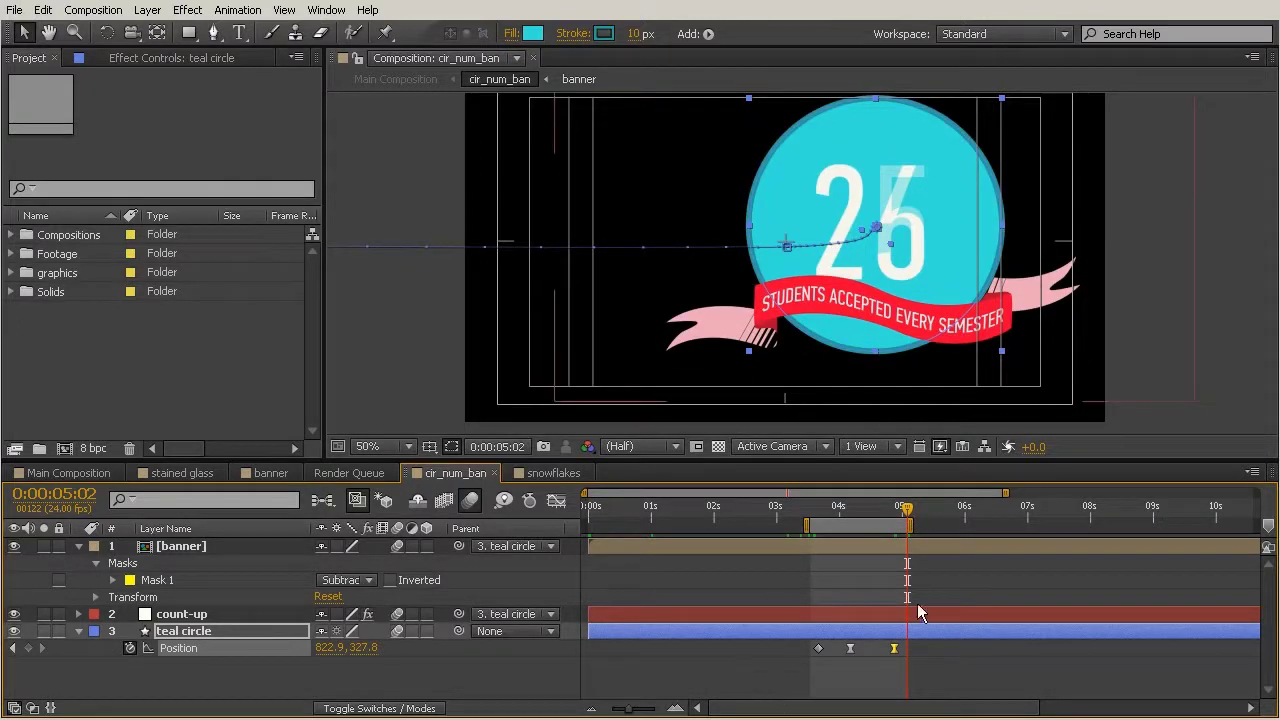
{"action": "key", "text": "KP_0"}
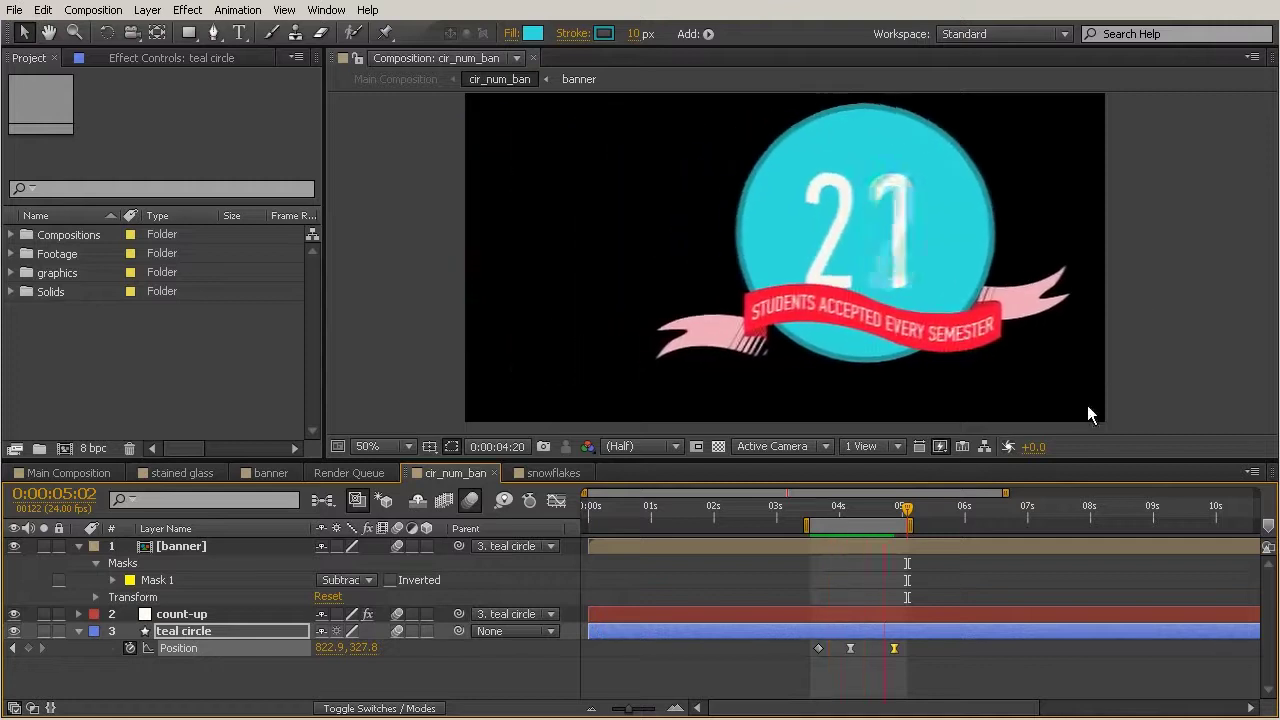
{"action": "key", "text": "space"}
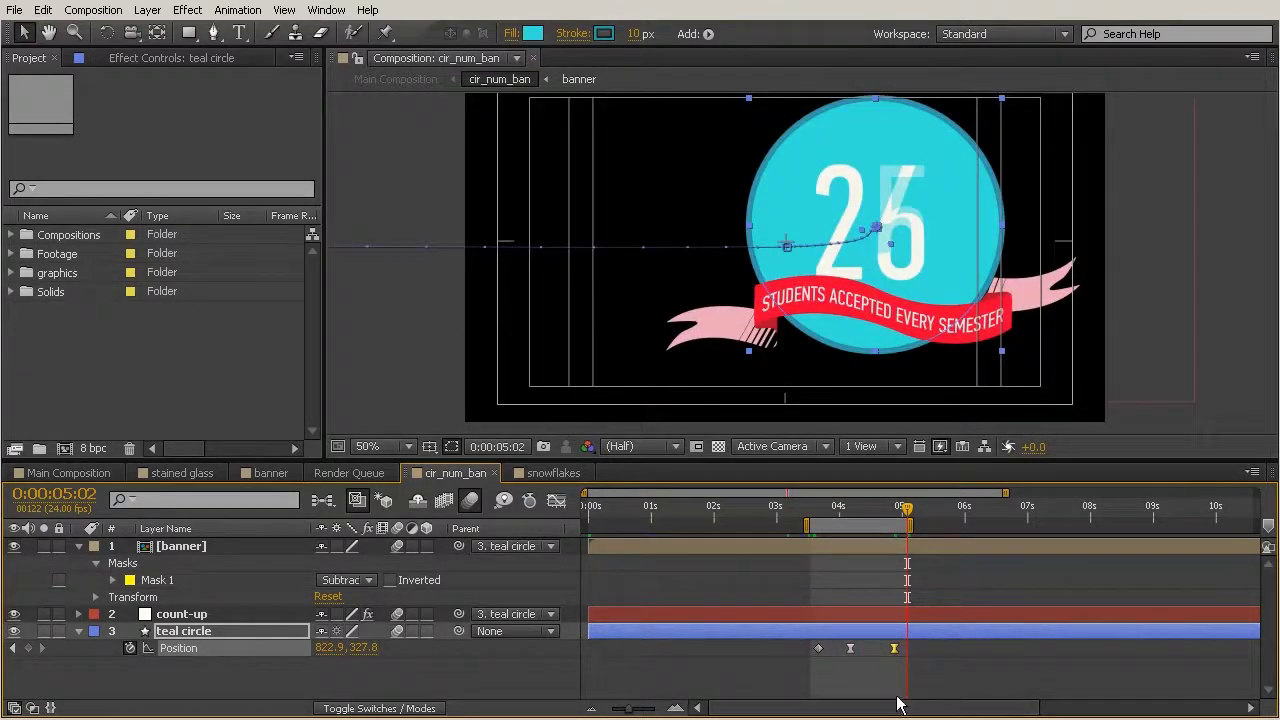
Delete the teal circle's third Position keyframe and scrub through its entrance up to the second keyframe
{"action": "key", "text": "Delete"}
{"action": "mouse_move", "coordinate": [813, 503]}
{"action": "left_mouse_down"}
{"action": "mouse_move", "coordinate": [847, 521]}
{"action": "mouse_move", "coordinate": [814, 521]}
{"action": "left_mouse_up"}
{"action": "key", "text": "comma"}
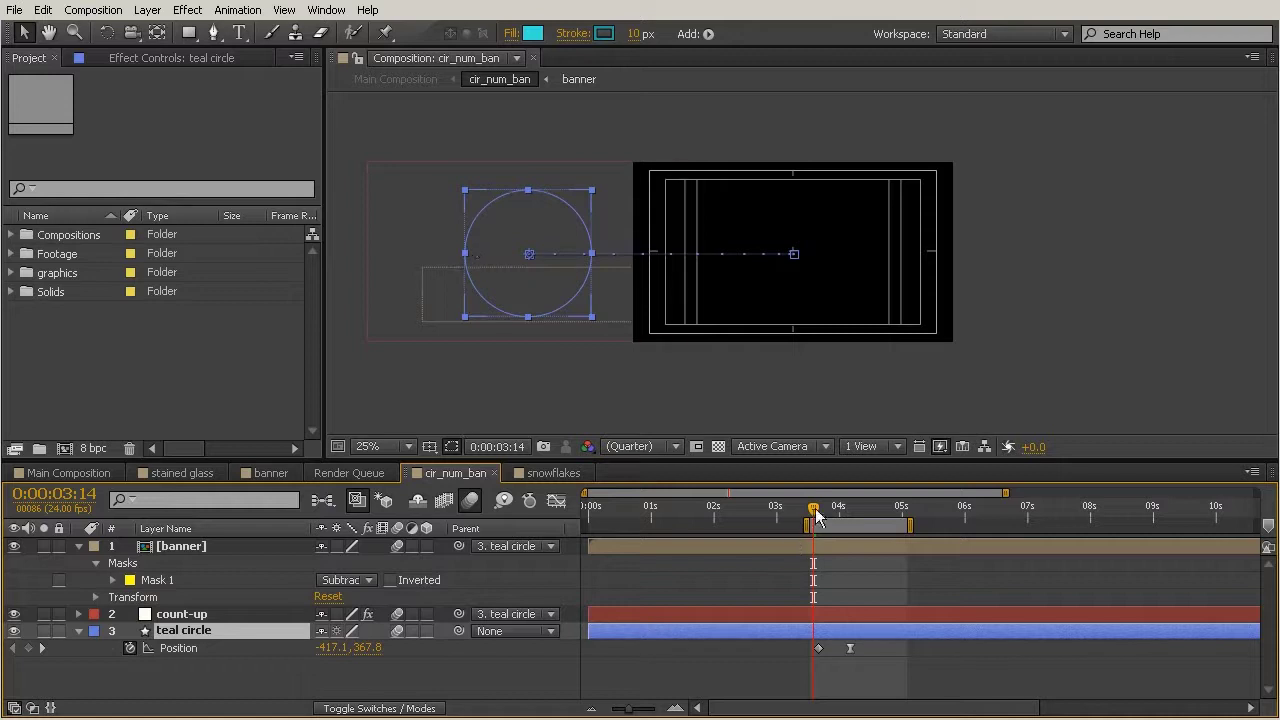
{"action": "left_click_drag", "start_coordinate": [816, 515], "coordinate": [852, 526]}
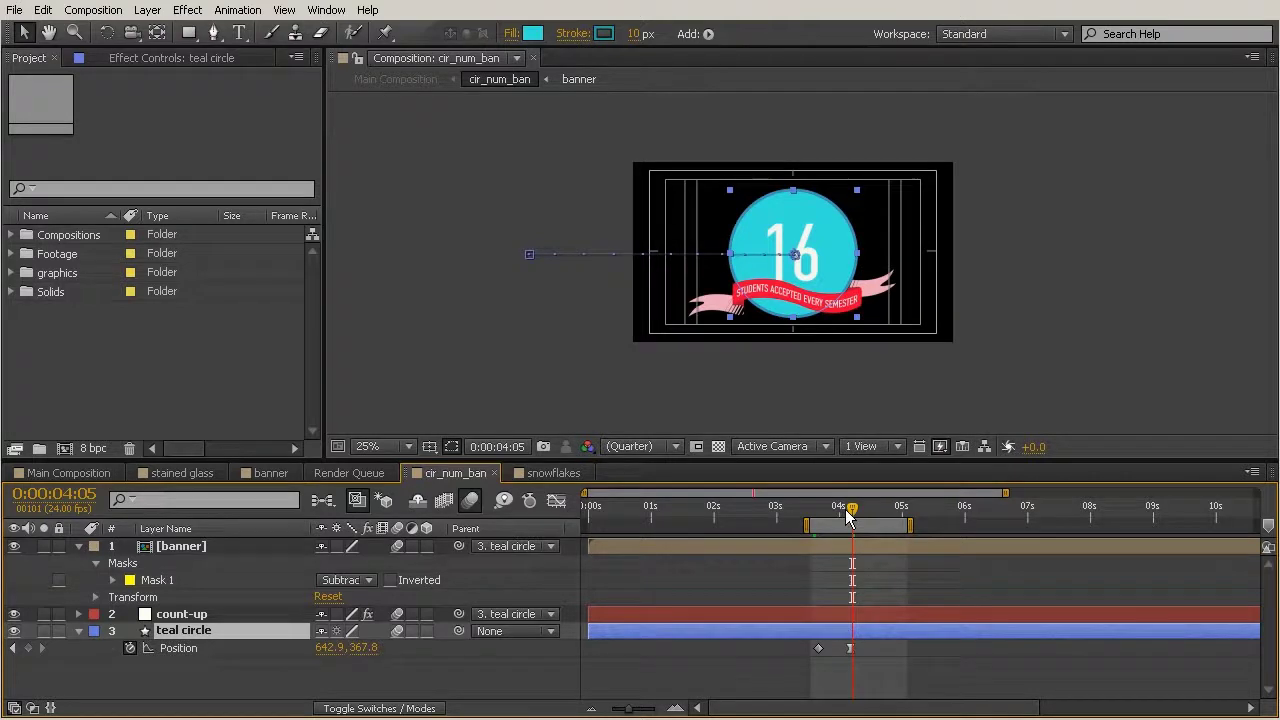
{"action": "left_click_drag", "start_coordinate": [848, 512], "coordinate": [868, 528]}
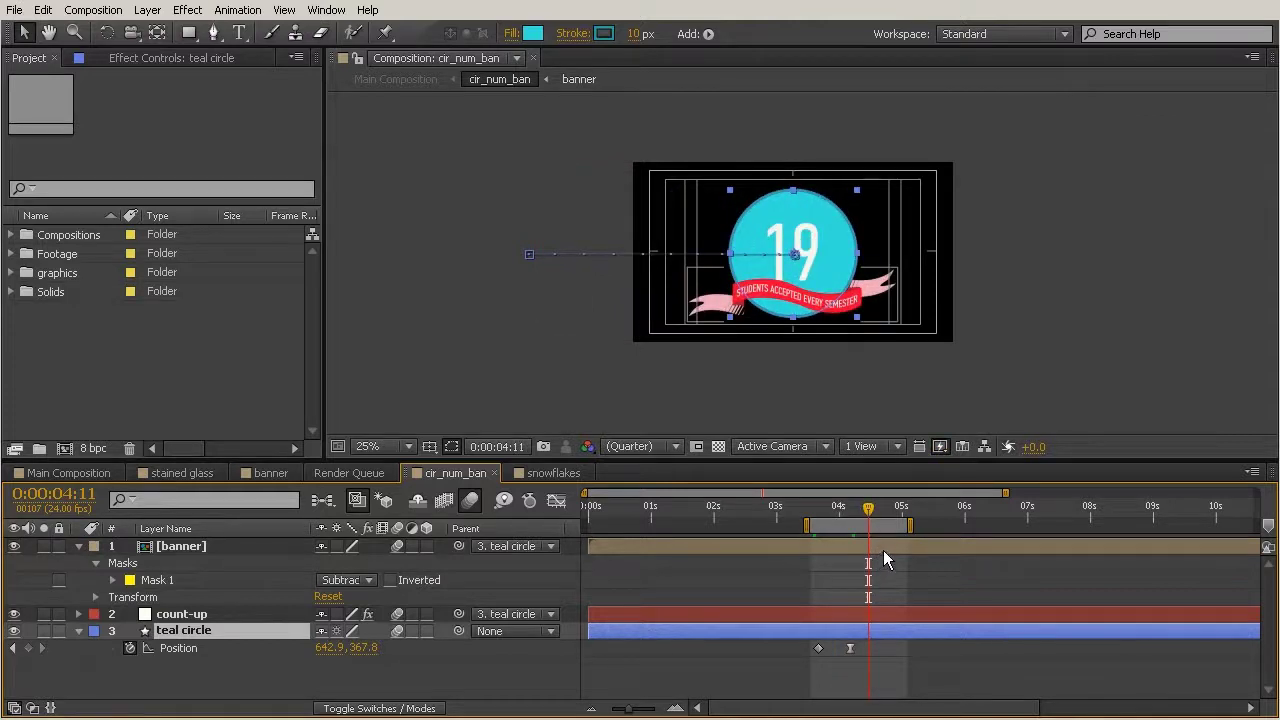
{"action": "key", "text": "j"}
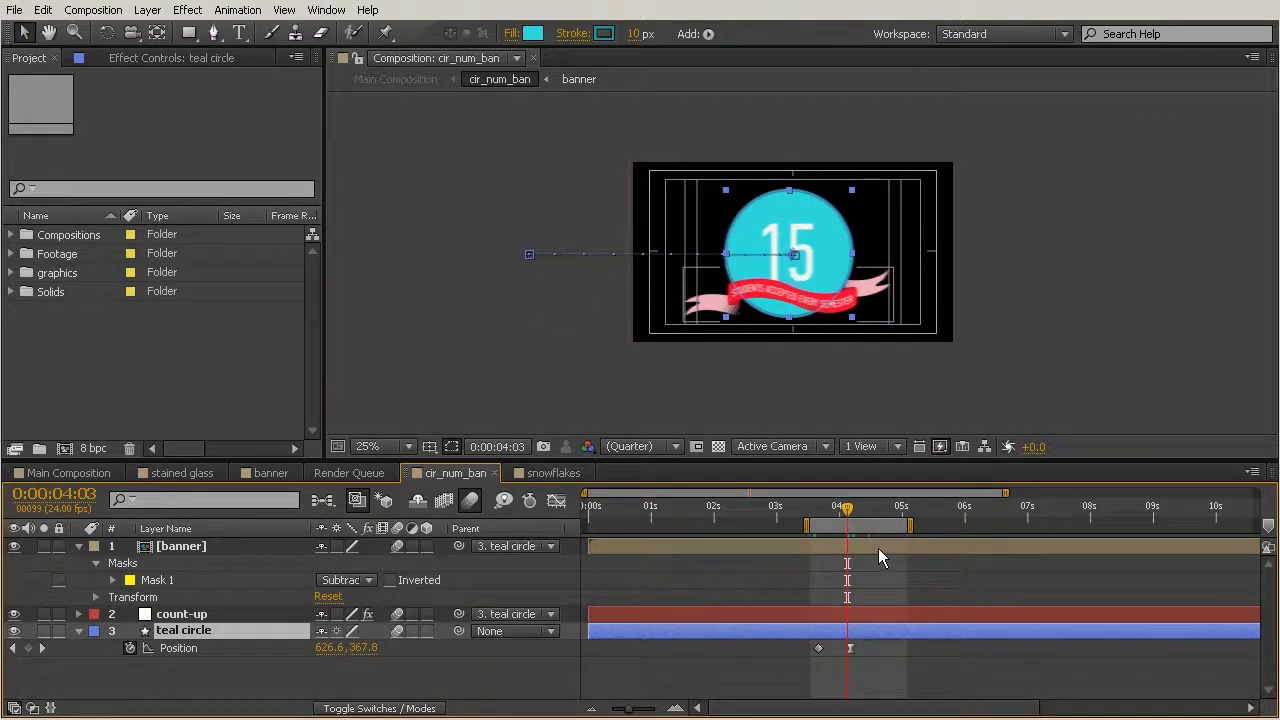
Return to the Main Composition, extend its work area to about 8.5 seconds and run a RAM preview
{"action": "left_click", "coordinate": [70, 473]}
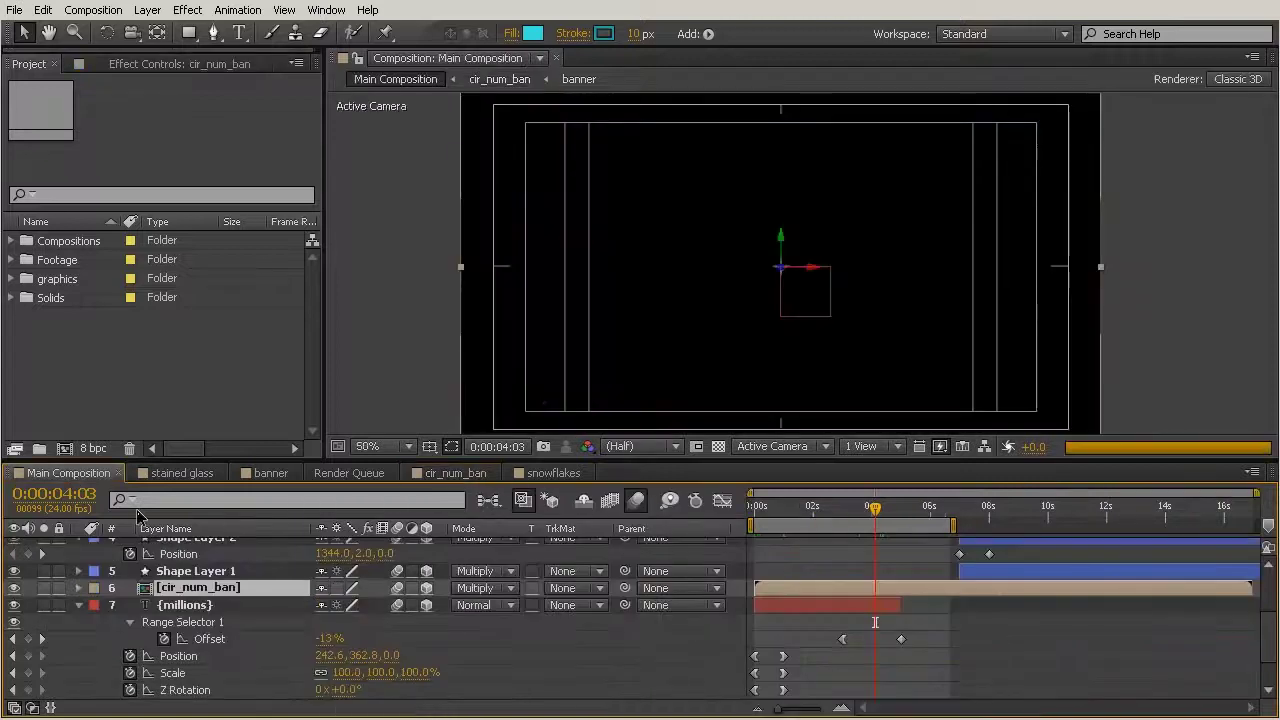
{"action": "left_click_drag", "start_coordinate": [954, 524], "coordinate": [1006, 524]}
{"action": "left_click", "coordinate": [1027, 615]}
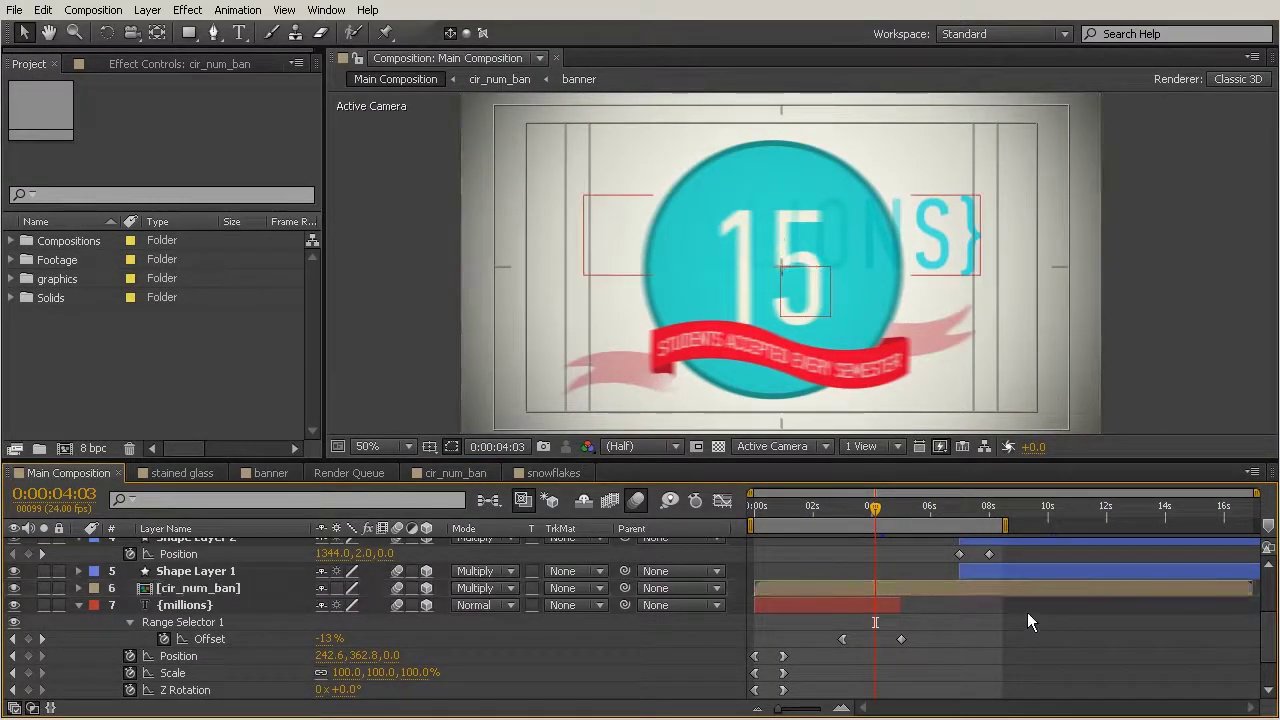
{"action": "key", "text": "KP_0"}
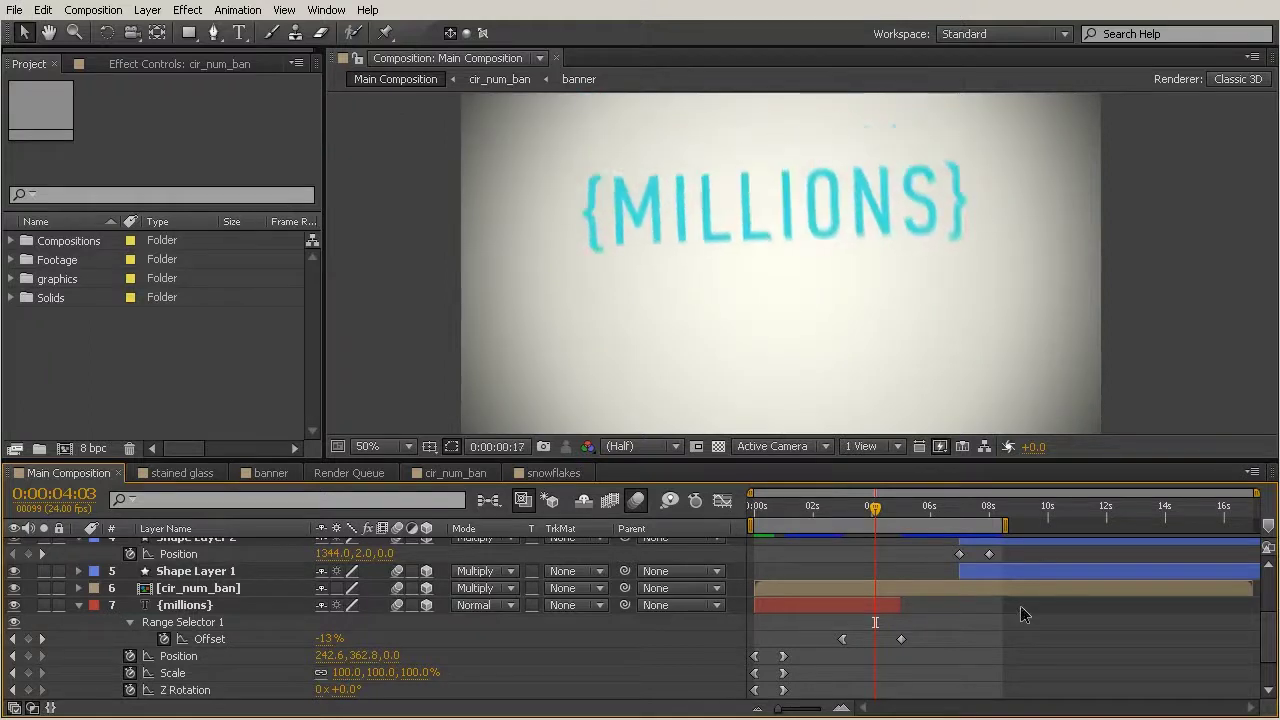